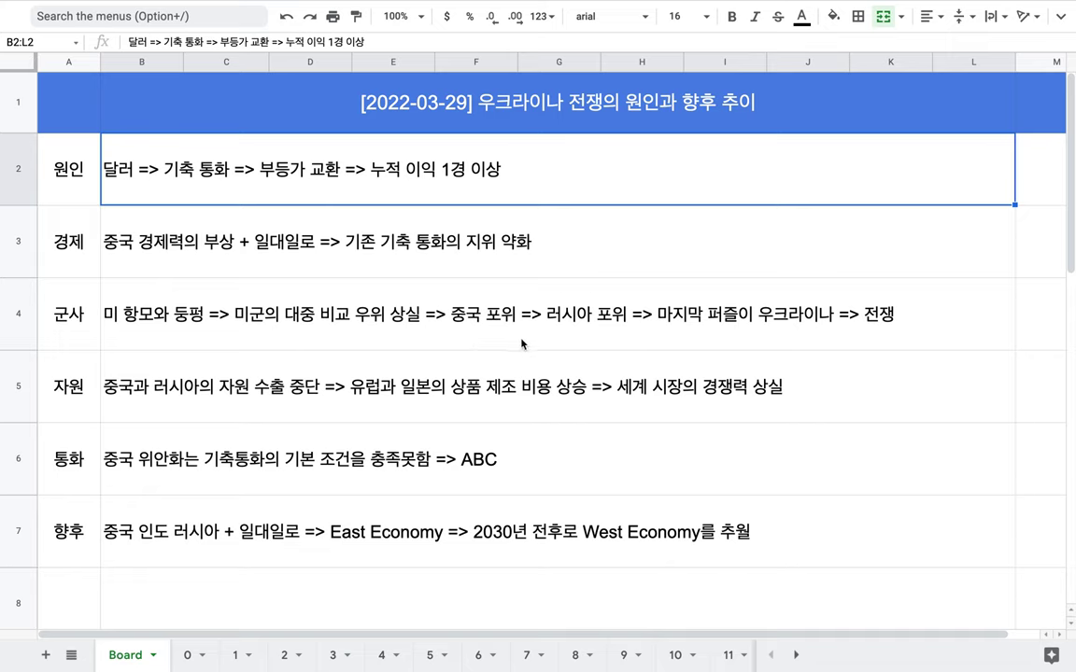
# Step: Examine the board's entries from 경제 to 향후 row by row, and the 기축 통화 wording in the 원인 entry
pyautogui.click(596, 260)
pyautogui.click(509, 306)
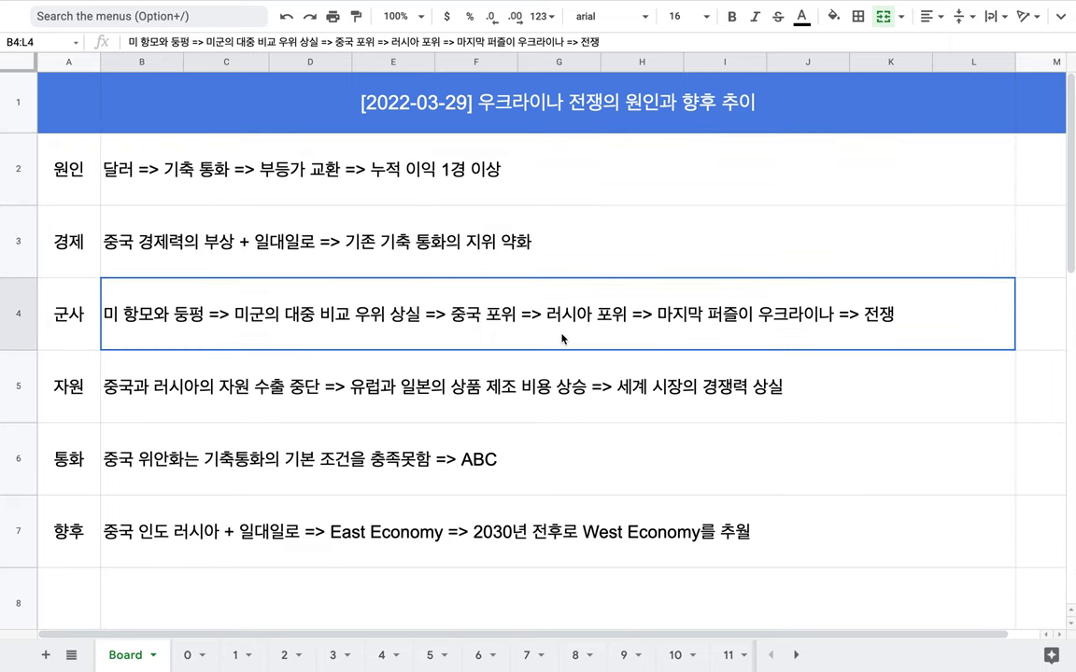
pyautogui.click(507, 415)
pyautogui.click(547, 480)
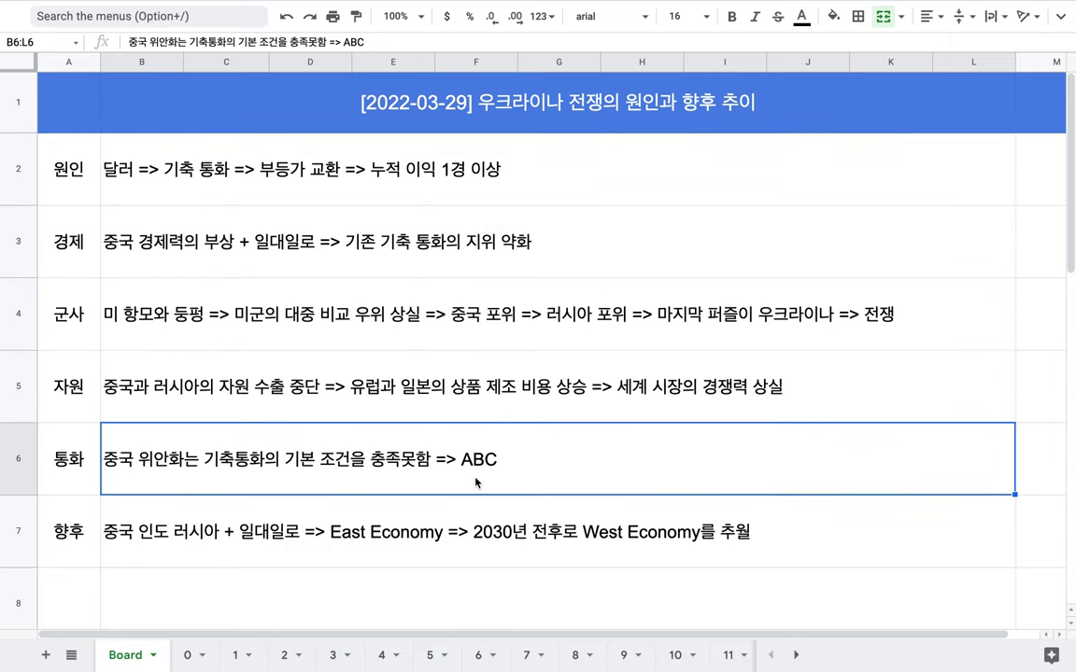
pyautogui.click(464, 542)
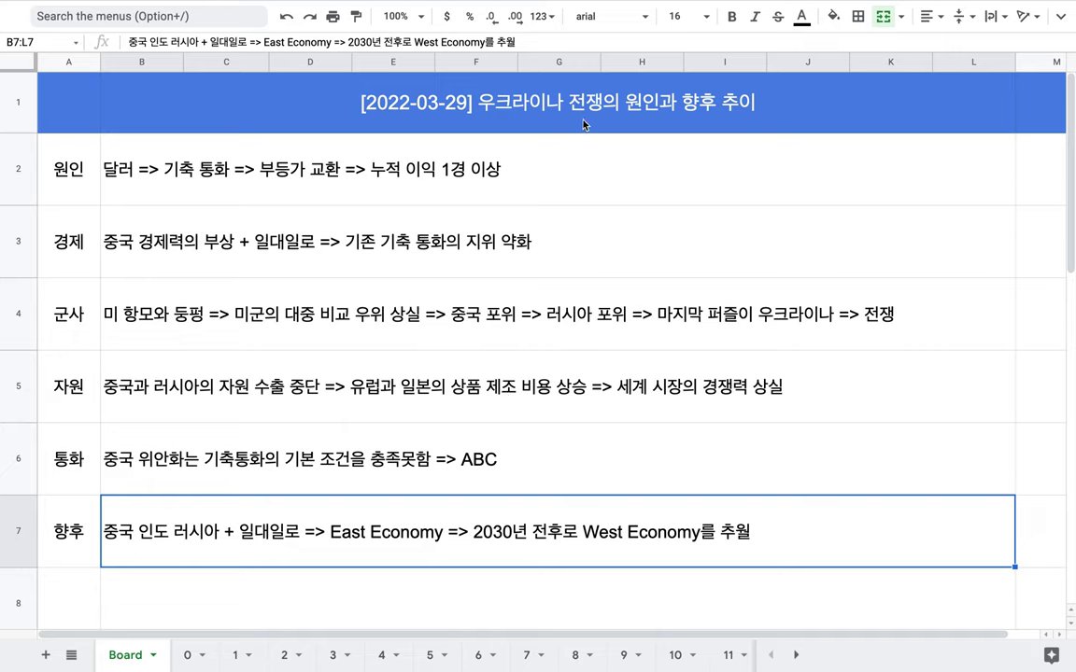
pyautogui.doubleClick(425, 169)
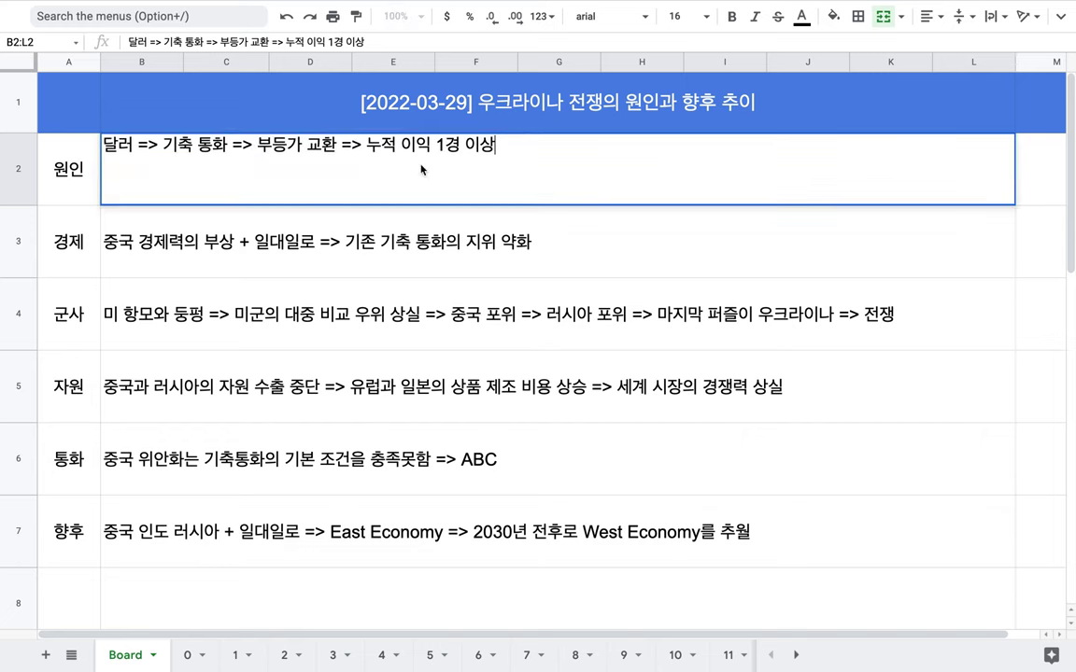
pyautogui.doubleClick(115, 146)
pyautogui.moveTo(159, 148); pyautogui.dragTo(234, 149)
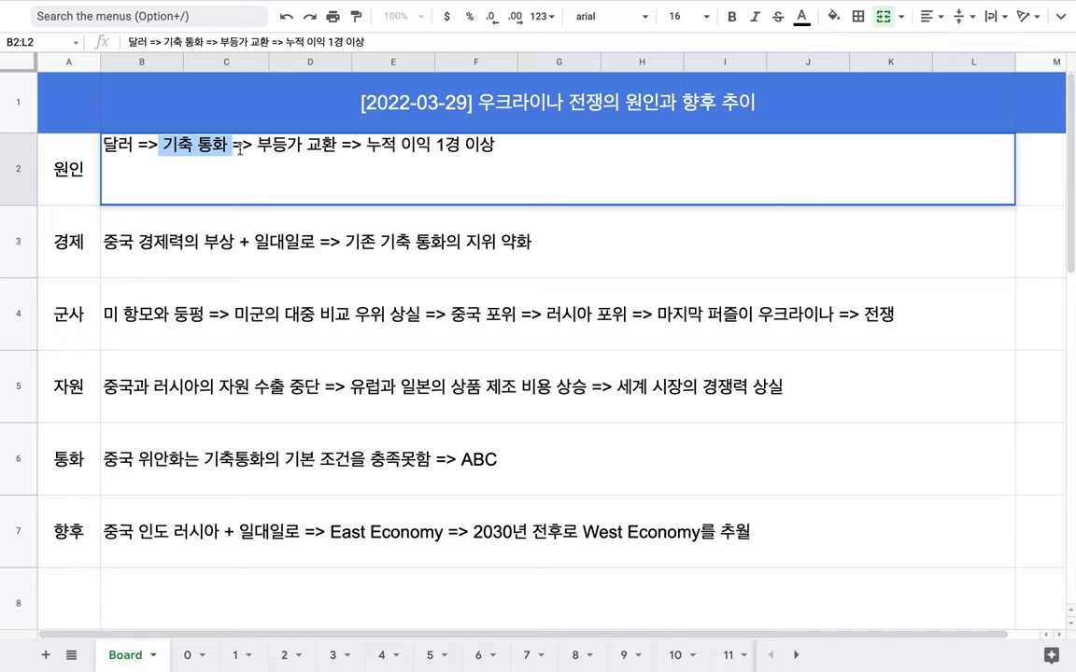
pyautogui.click(497, 146)
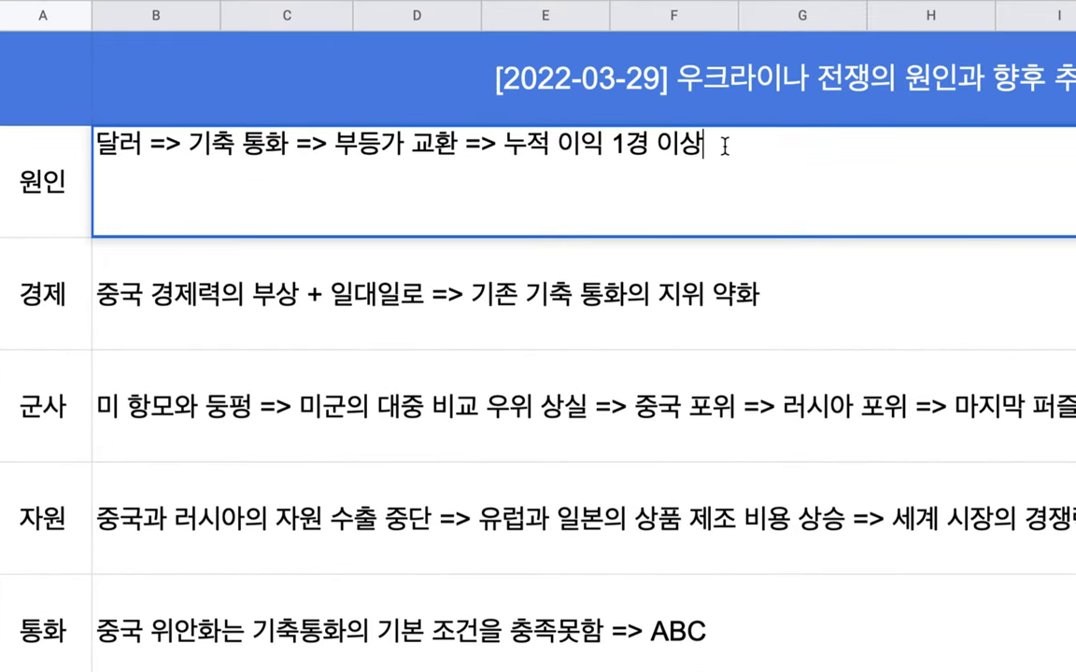
pyautogui.click(151, 145)
pyautogui.moveTo(181, 145); pyautogui.dragTo(295, 145)
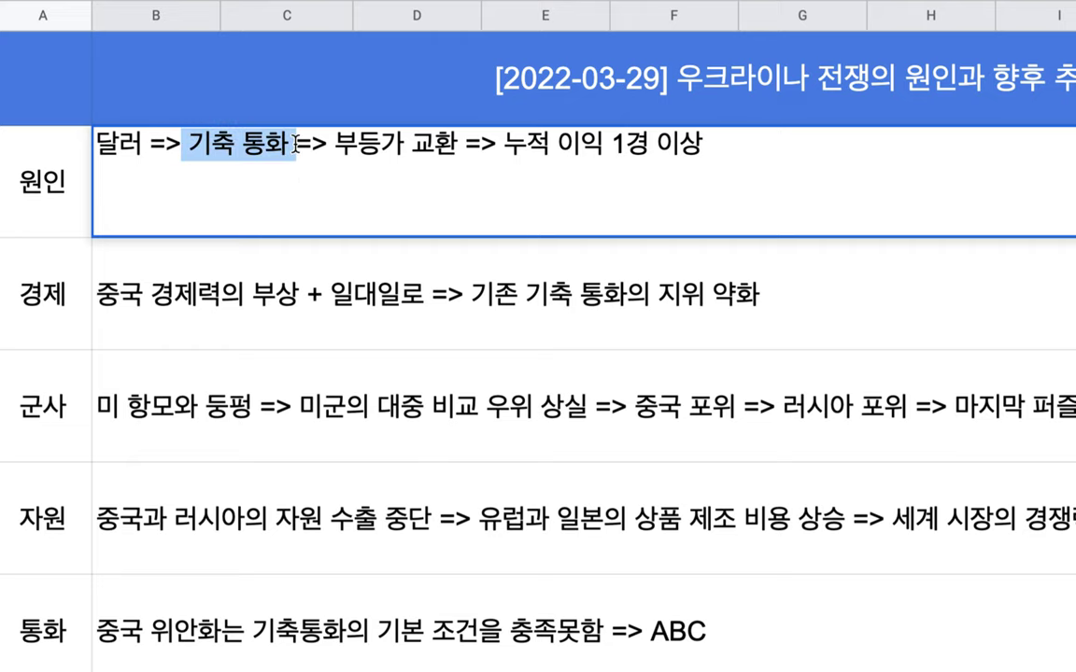
# Step: Insert (BRI) directly after 일대일로 in the 경제 row's text
pyautogui.click(228, 294)
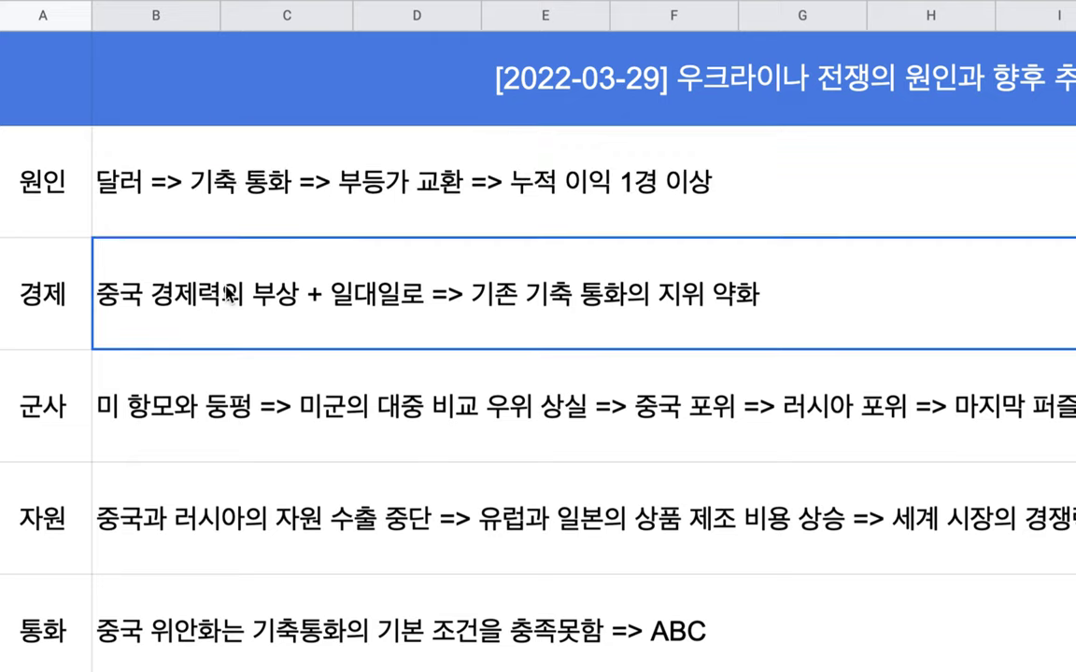
pyautogui.press('Return')
pyautogui.moveTo(145, 255); pyautogui.dragTo(196, 255)
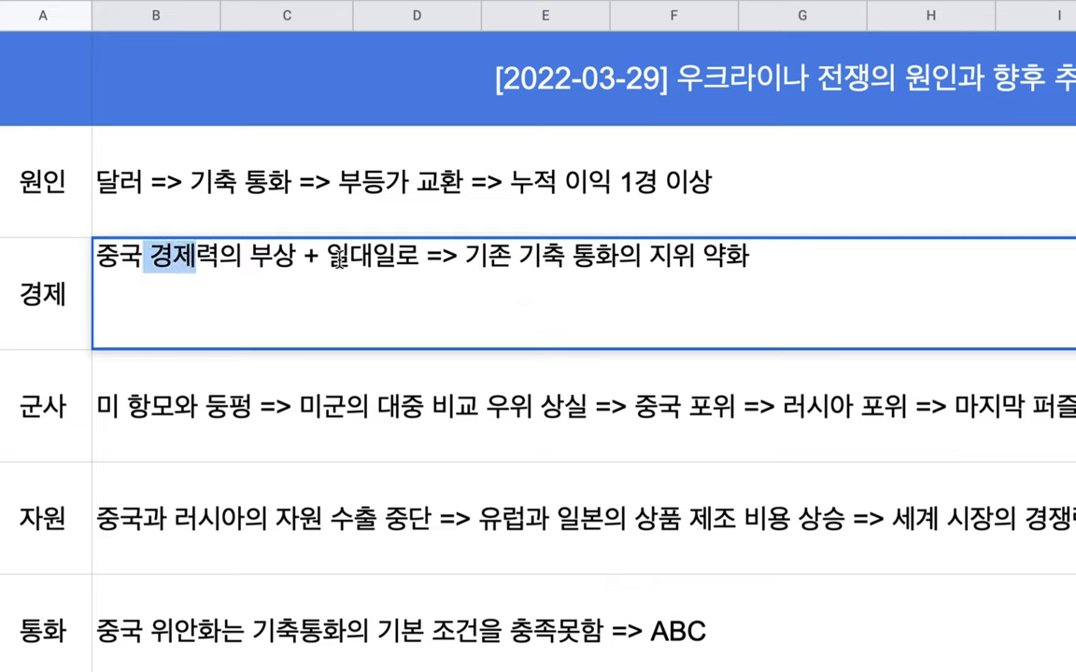
pyautogui.click(377, 255)
pyautogui.write('(')
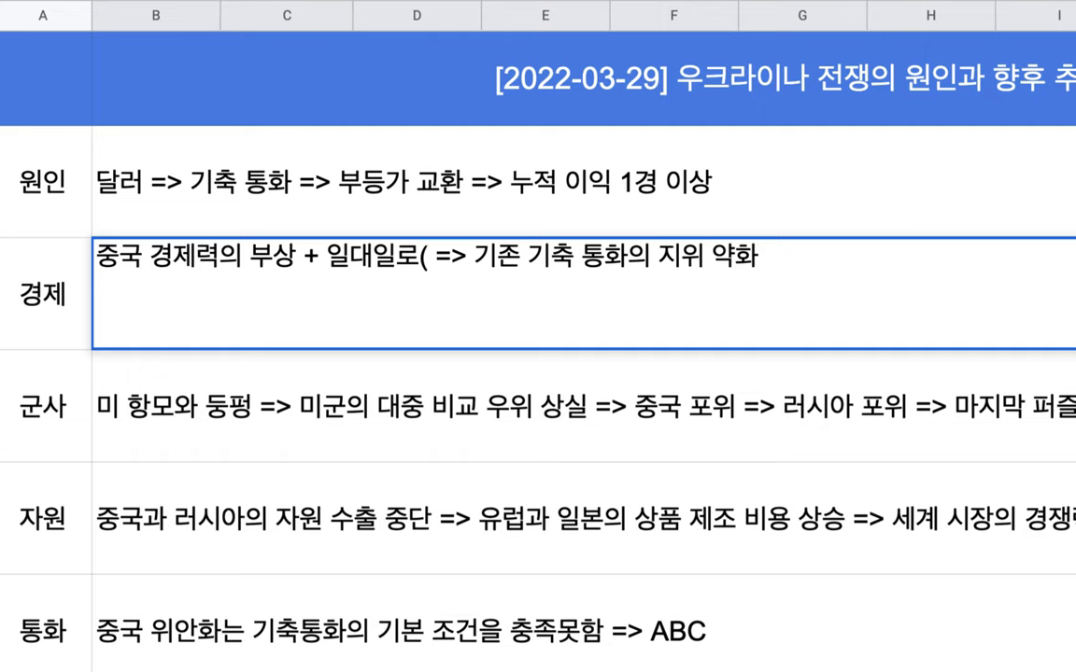
pyautogui.write('ㅠㄲ')
pyautogui.press('BackSpace')
pyautogui.press('BackSpace')
pyautogui.press('BackSpace')
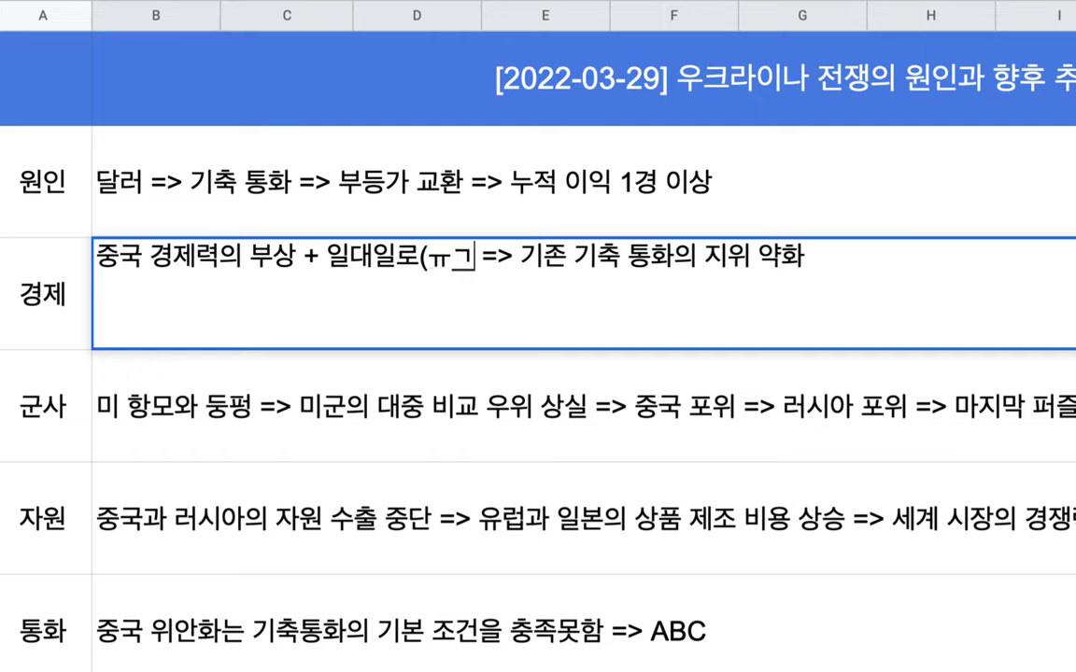
pyautogui.write('BRI)')
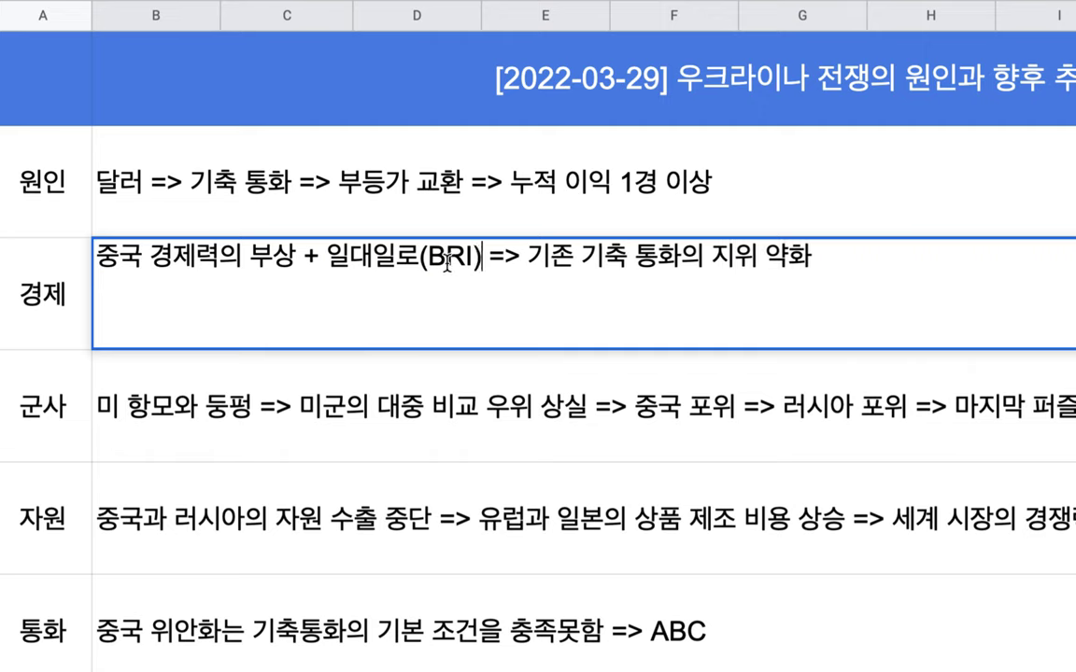
# Step: Insert (Dollar, Pound, JPY..) directly after 기존 기축 통화 in the 경제 row's text
pyautogui.moveTo(486, 254); pyautogui.dragTo(91, 252)
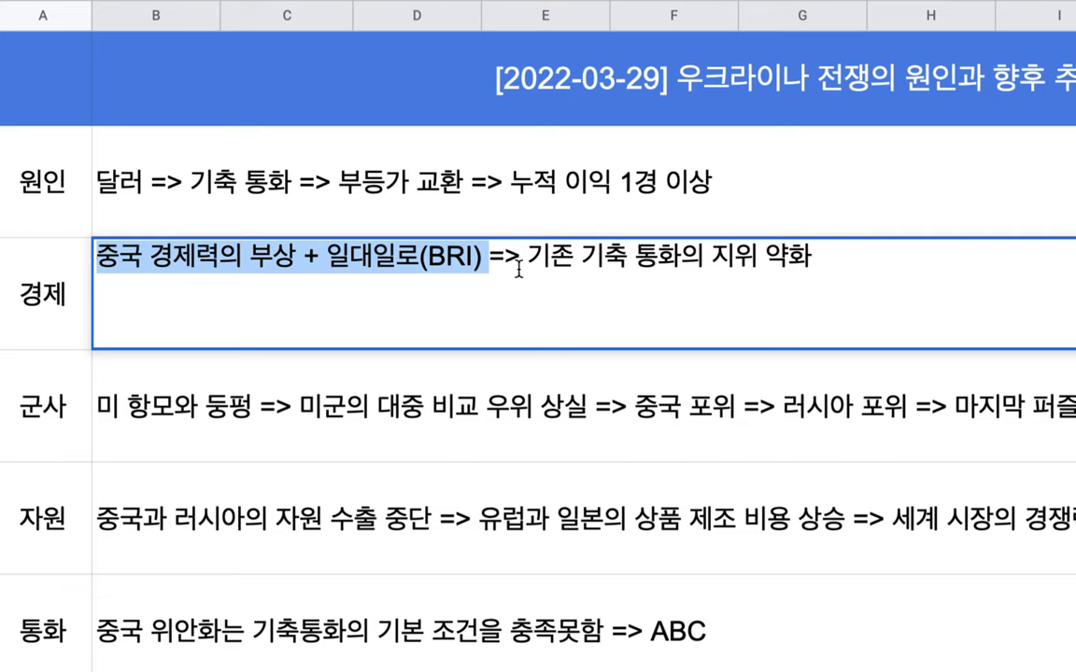
pyautogui.moveTo(526, 259); pyautogui.dragTo(691, 261)
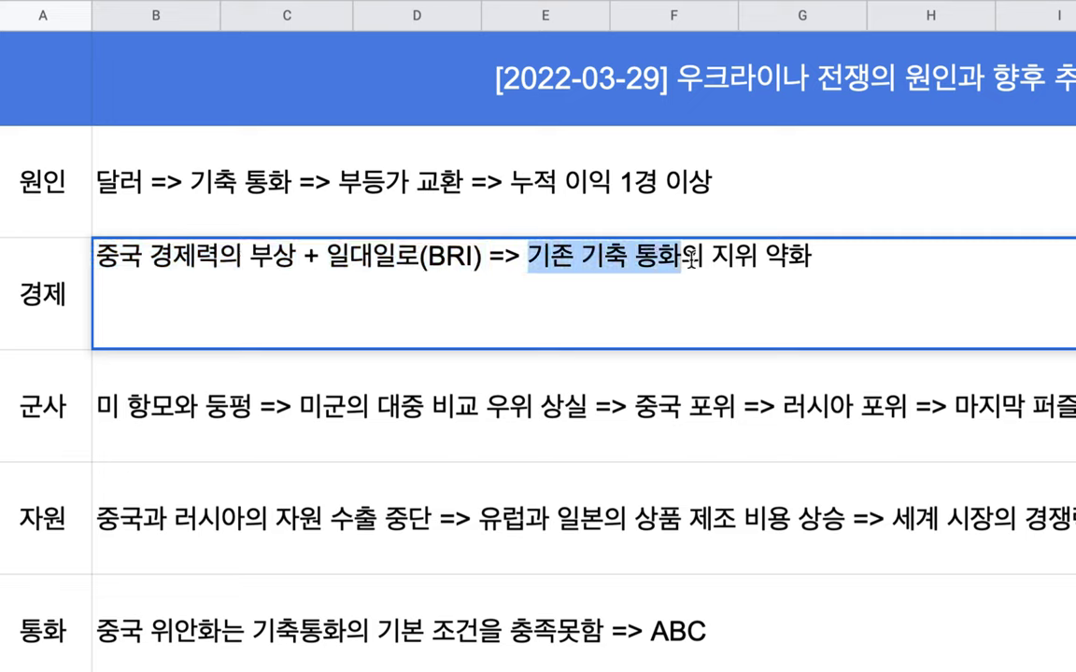
pyautogui.doubleClick(670, 261)
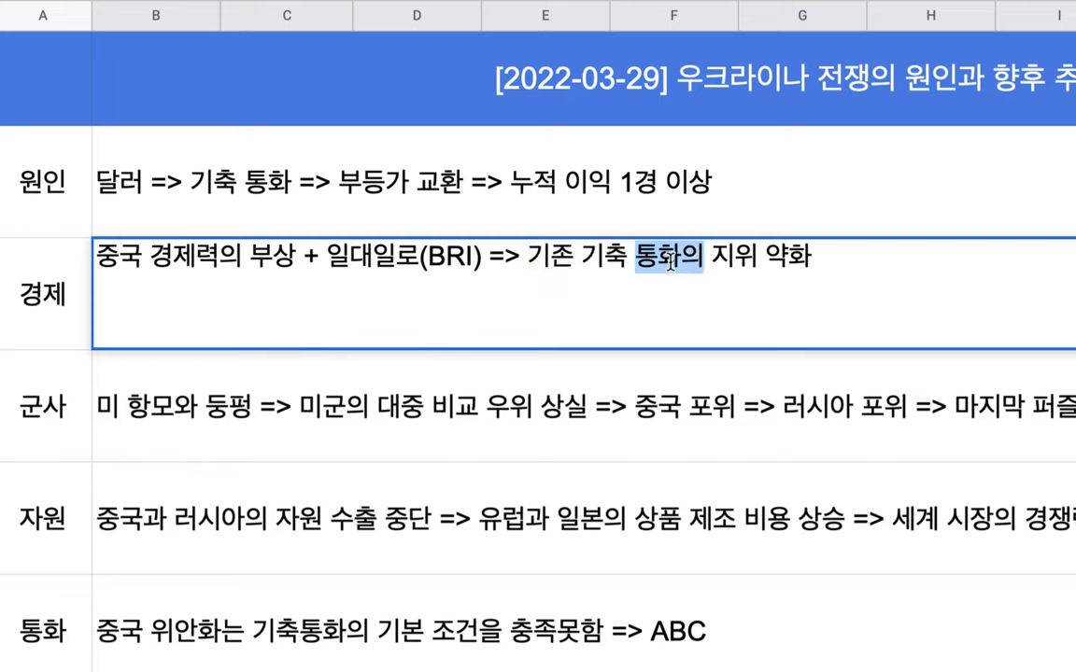
pyautogui.click(683, 261)
pyautogui.write('(ekf')
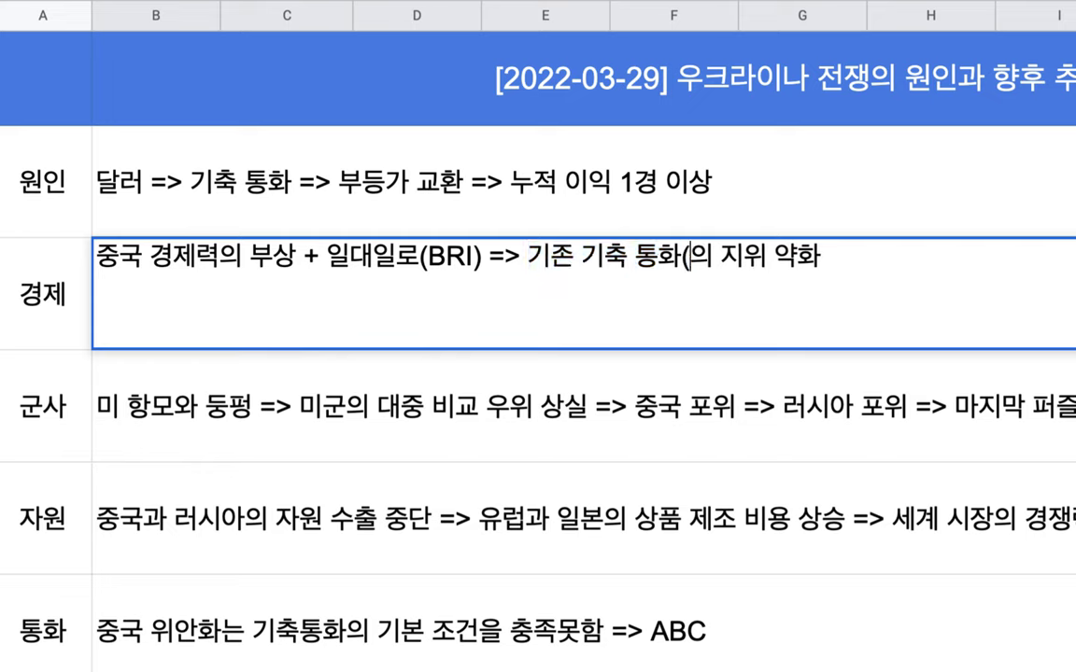
pyautogui.press('BackSpace')
pyautogui.press('BackSpace')
pyautogui.press('BackSpace')
pyautogui.write('Dollar')
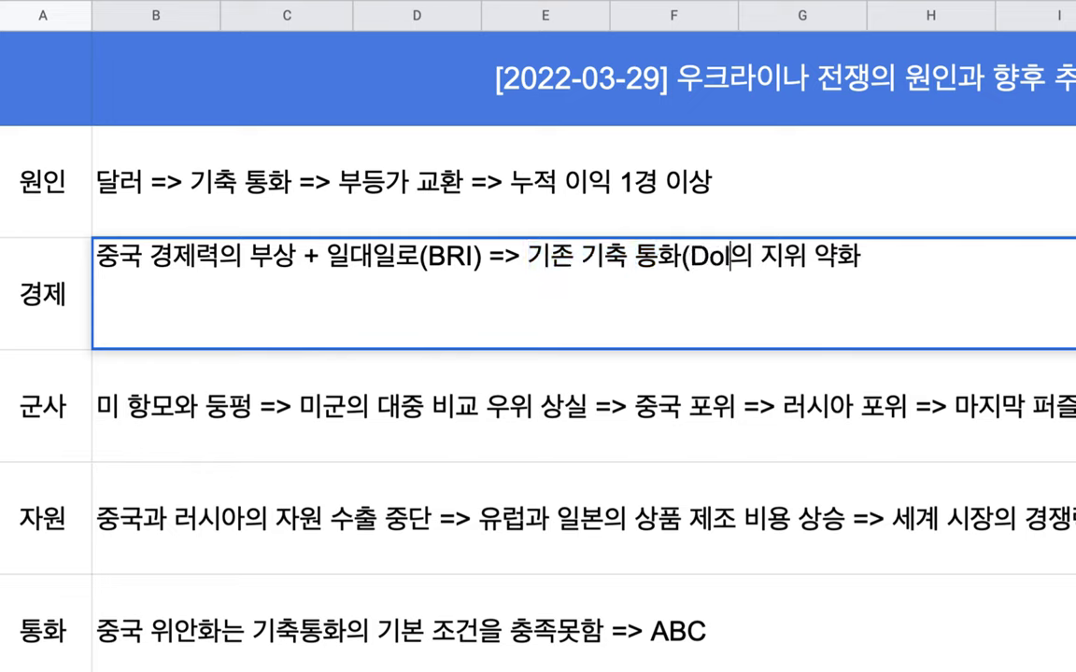
pyautogui.write(', Pound')
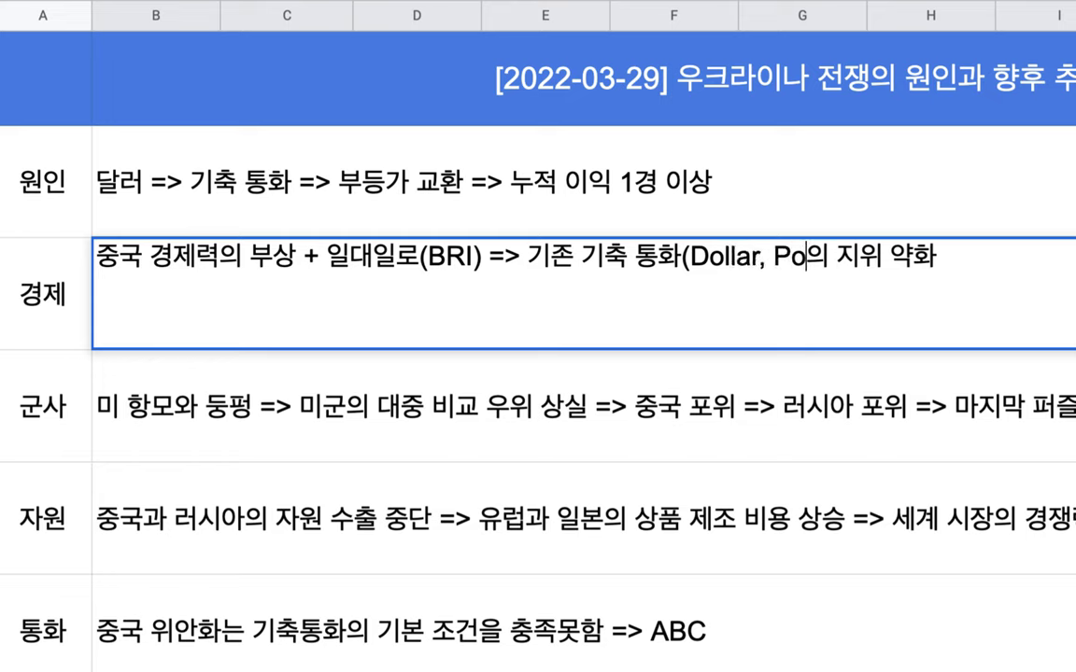
pyautogui.write(', ')
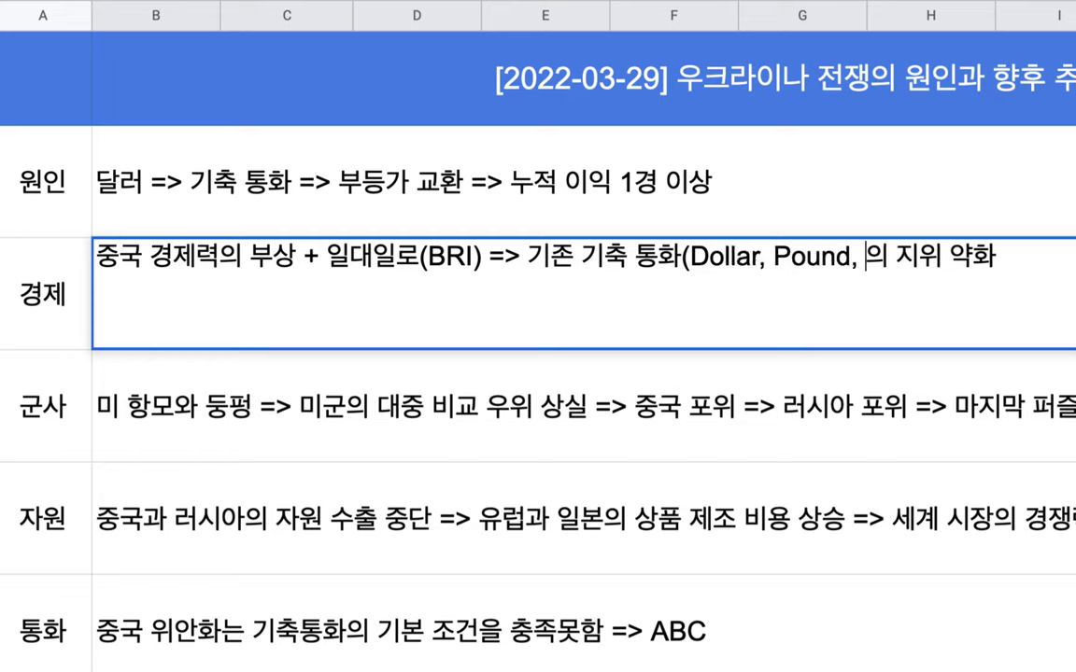
pyautogui.write('JPY')
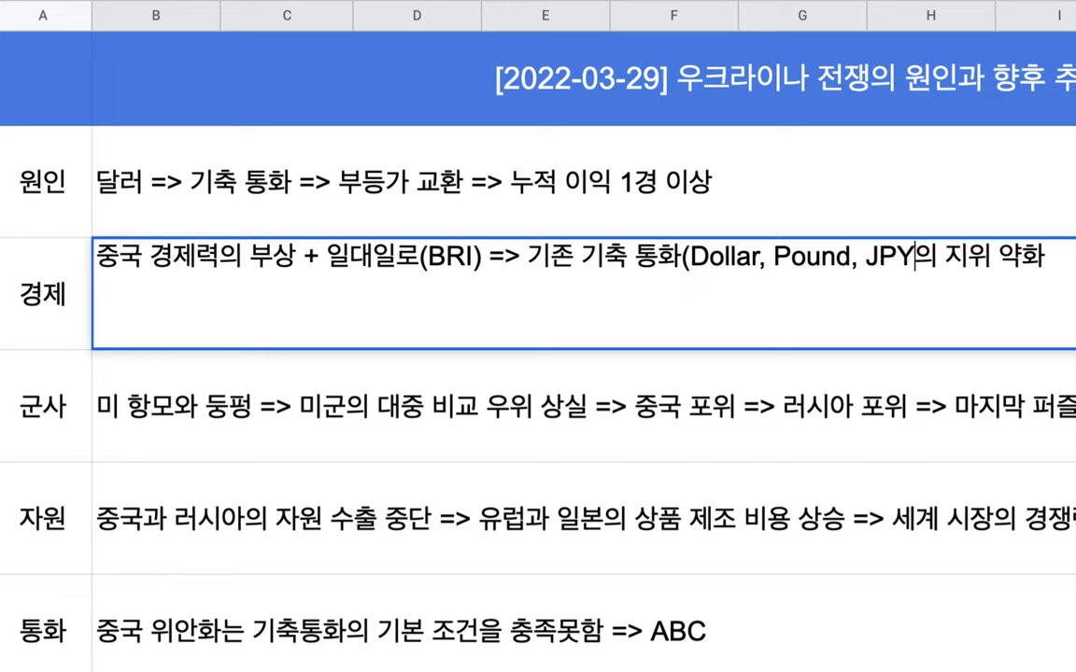
pyautogui.write('..)')
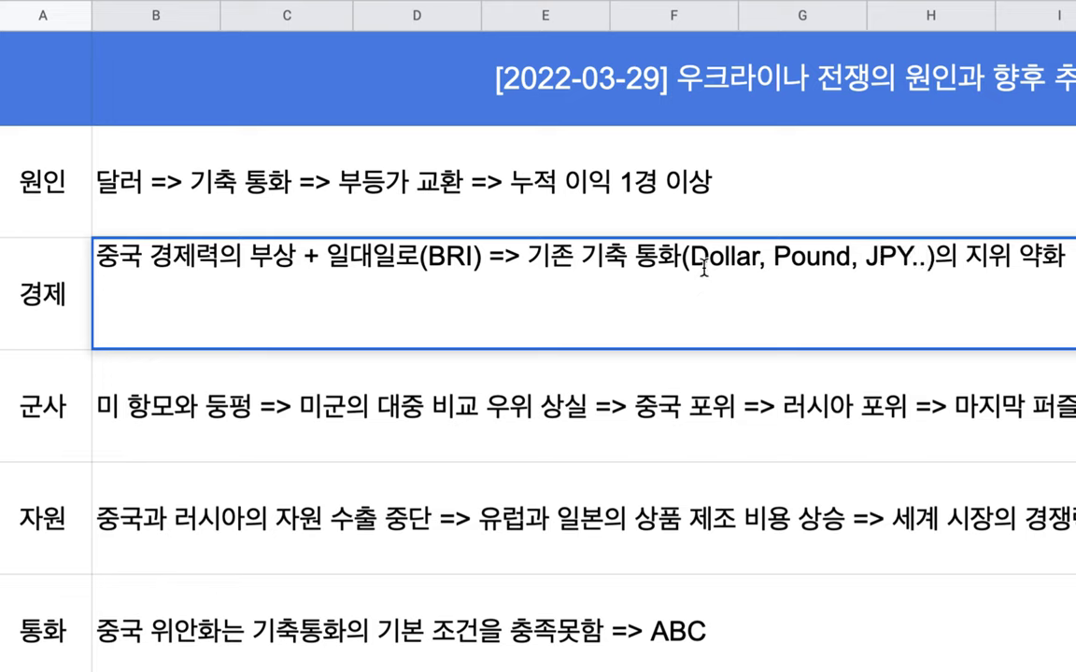
pyautogui.moveTo(528, 258); pyautogui.dragTo(1065, 260)
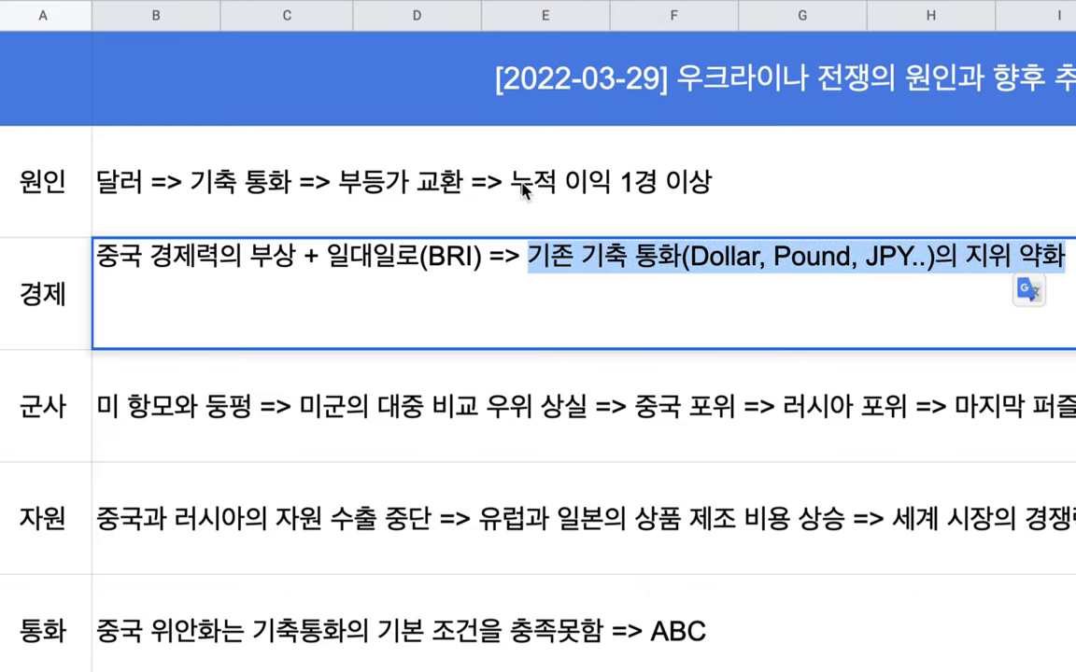
# Step: Start a second line with 볼펜 below the existing text inside the 원인 row's cell
pyautogui.doubleClick(473, 174)
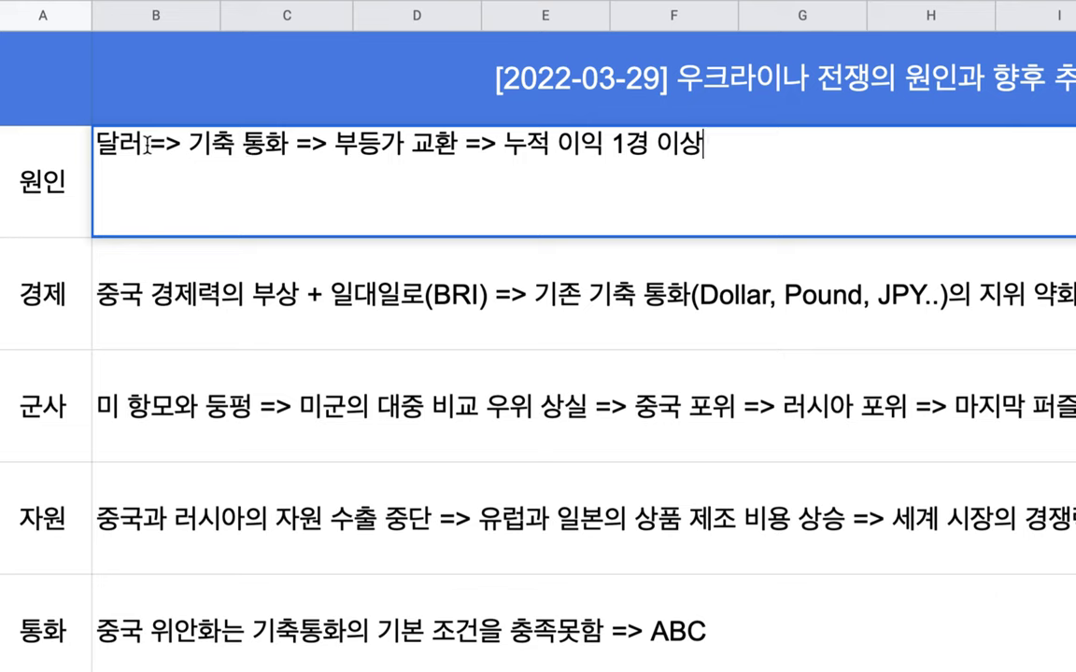
pyautogui.moveTo(149, 144); pyautogui.dragTo(296, 143)
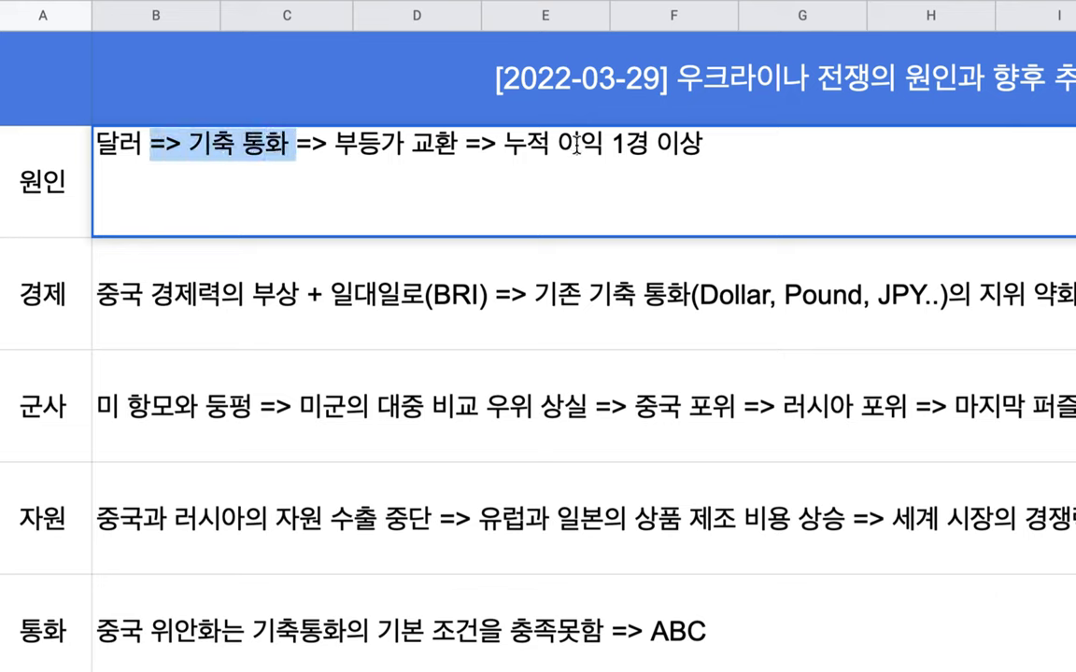
pyautogui.moveTo(580, 145); pyautogui.dragTo(712, 147)
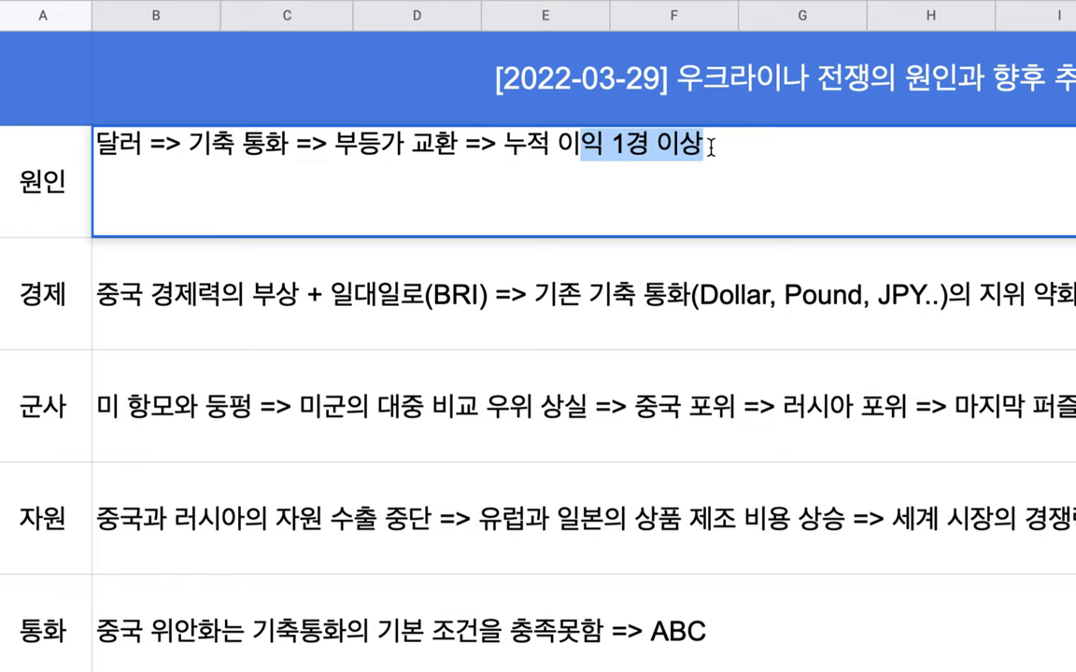
pyautogui.click(712, 147)
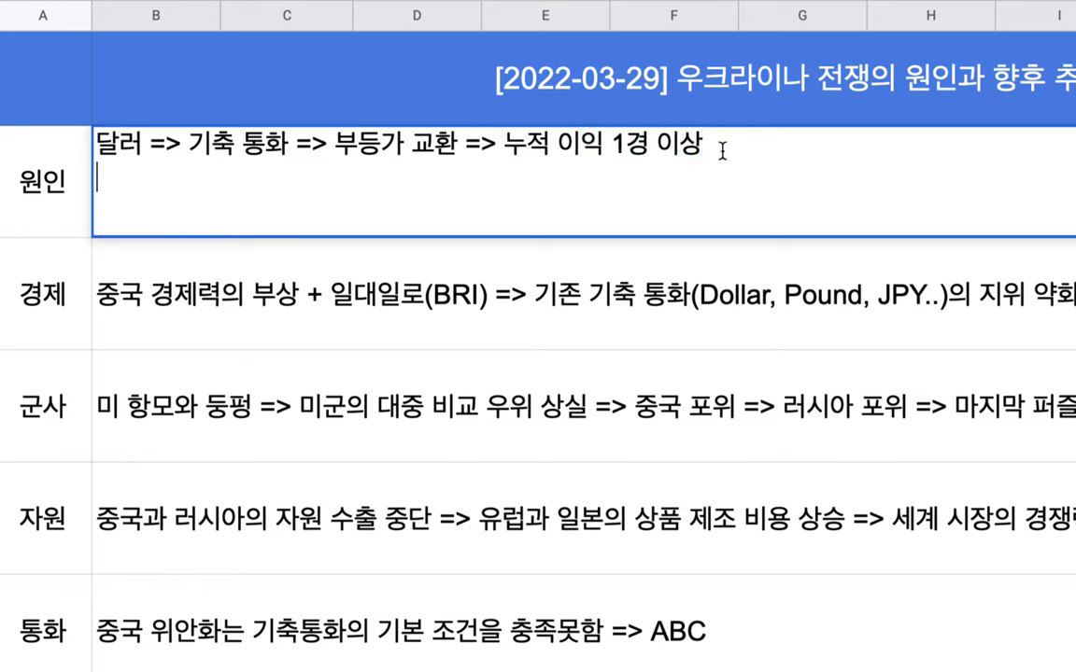
pyautogui.hotkey('alt', 'Return')
pyautogui.write('rl')
pyautogui.press('BackSpace')
pyautogui.press('BackSpace')
pyautogui.write('볼페ㄴ ')
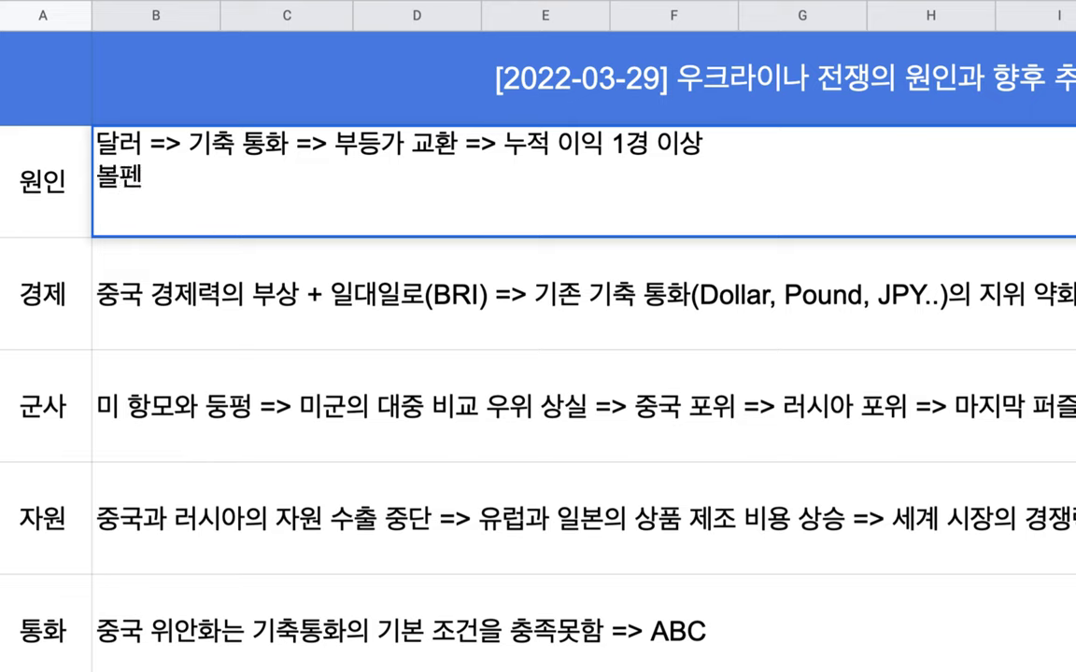
# Step: Continue the 원인 cell's second line after 볼펜 with => 종이 => 서명 => 자동차
pyautogui.write('=> 박스')
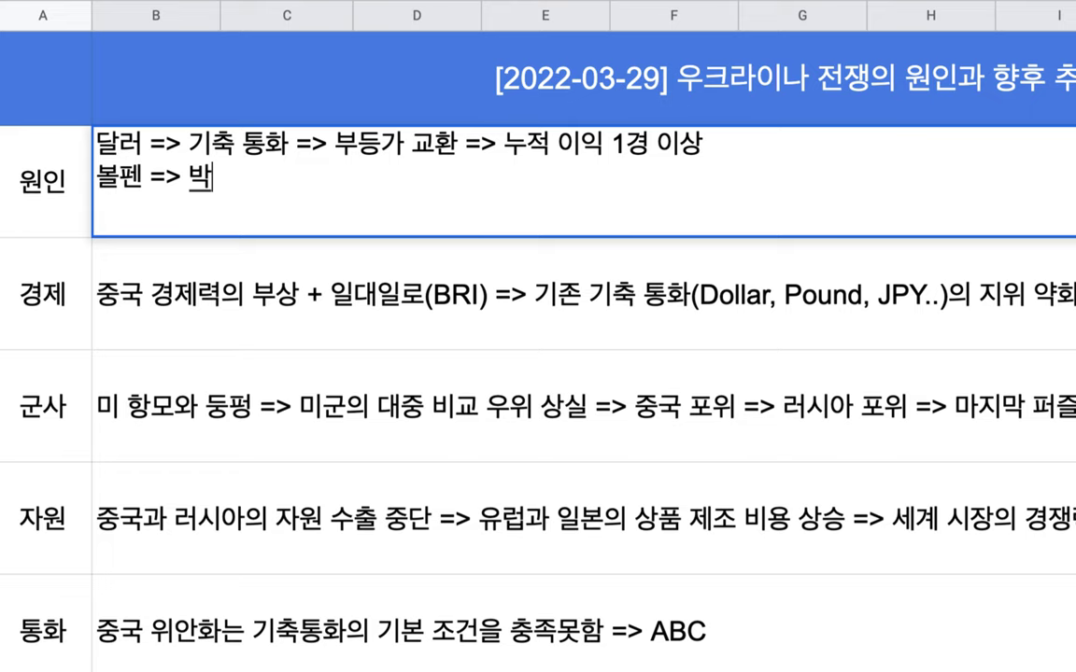
pyautogui.press('BackSpace')
pyautogui.press('BackSpace')
pyautogui.press('BackSpace')
pyautogui.write('종이 =')
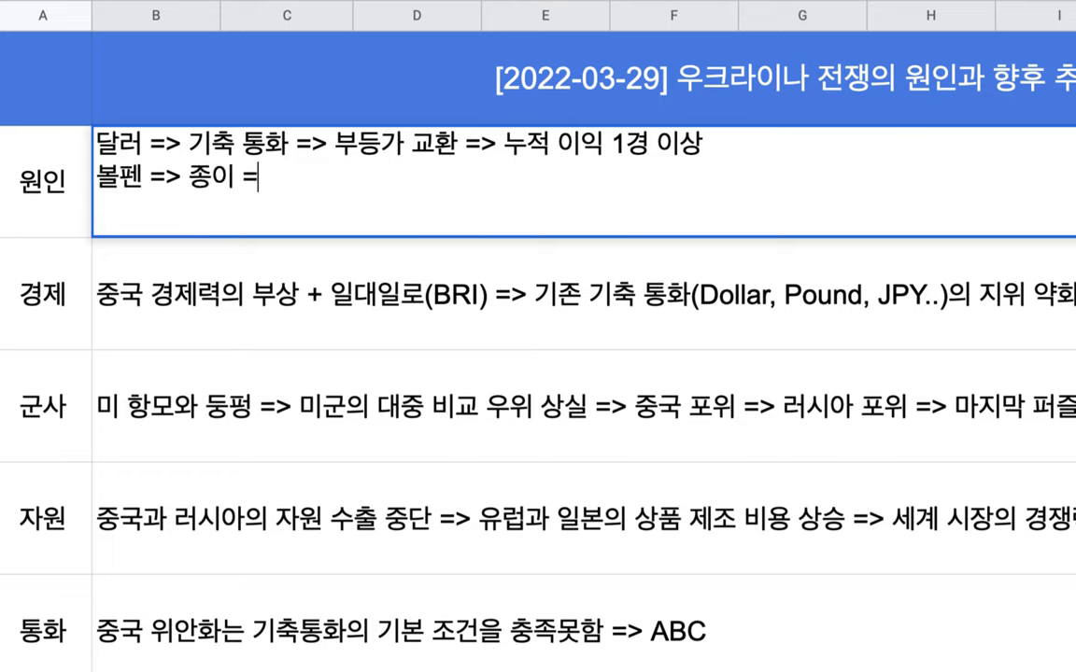
pyautogui.write('> 서명')
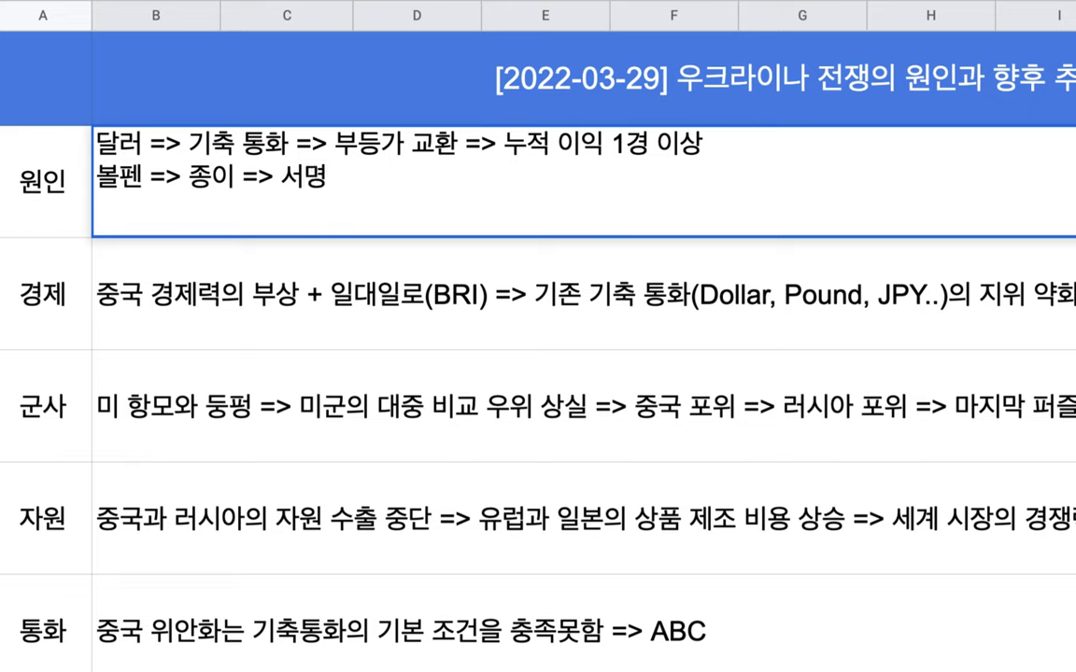
pyautogui.write(' => 자동차')
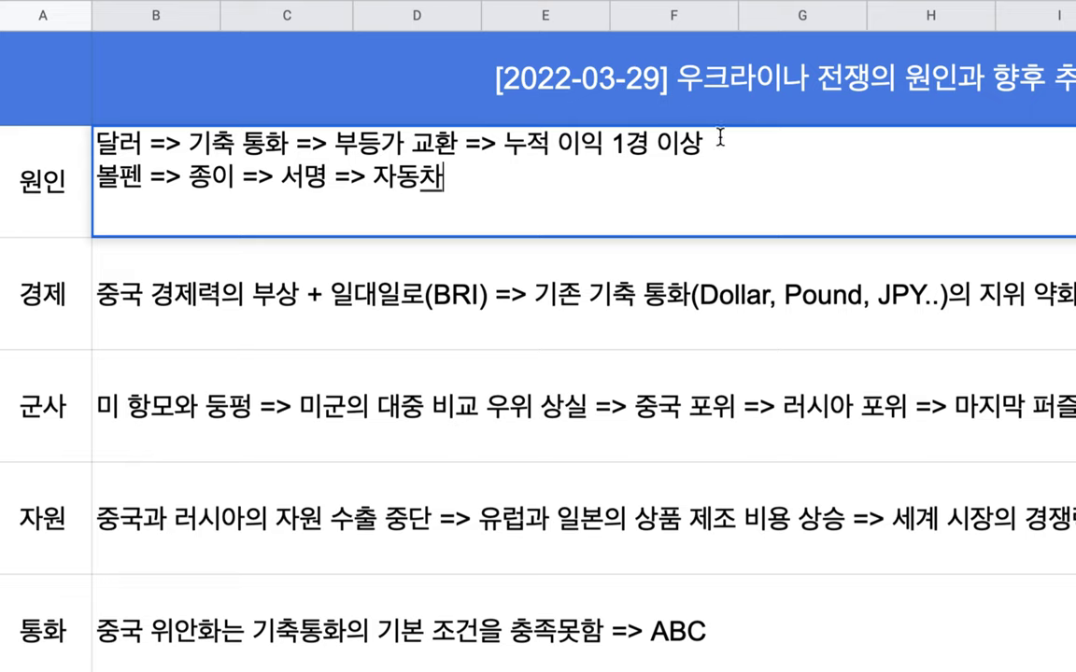
# Step: Extend the end of the 원인 cell's second line after 자동차 with ", 토지, 건물"
pyautogui.moveTo(150, 175); pyautogui.dragTo(96, 176)
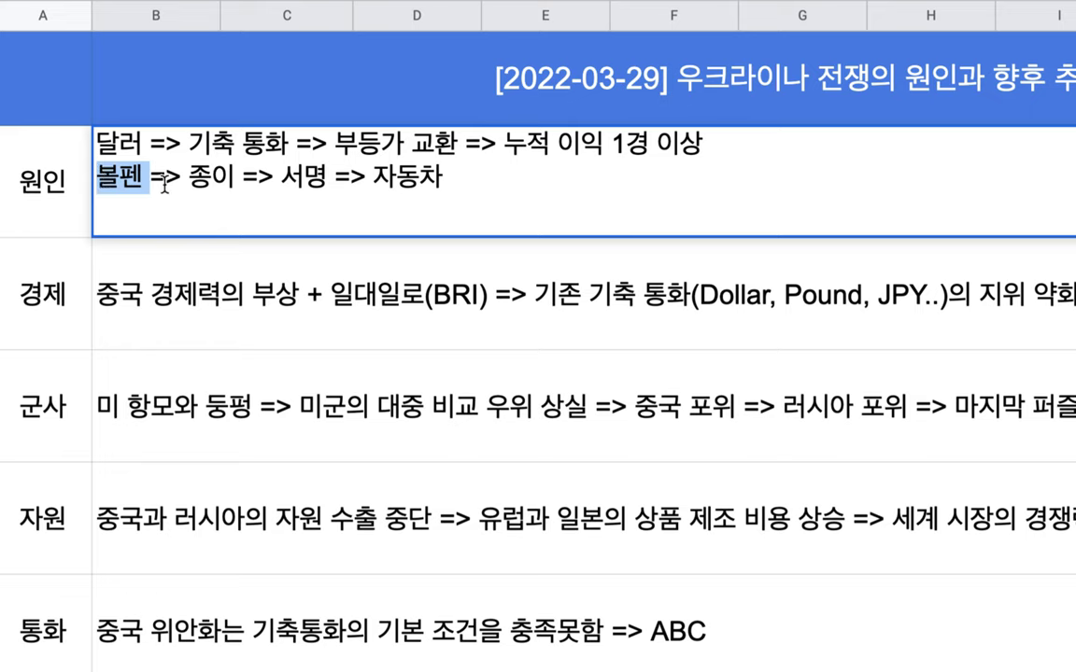
pyautogui.click(168, 177)
pyautogui.moveTo(187, 177); pyautogui.dragTo(325, 182)
pyautogui.click(364, 177)
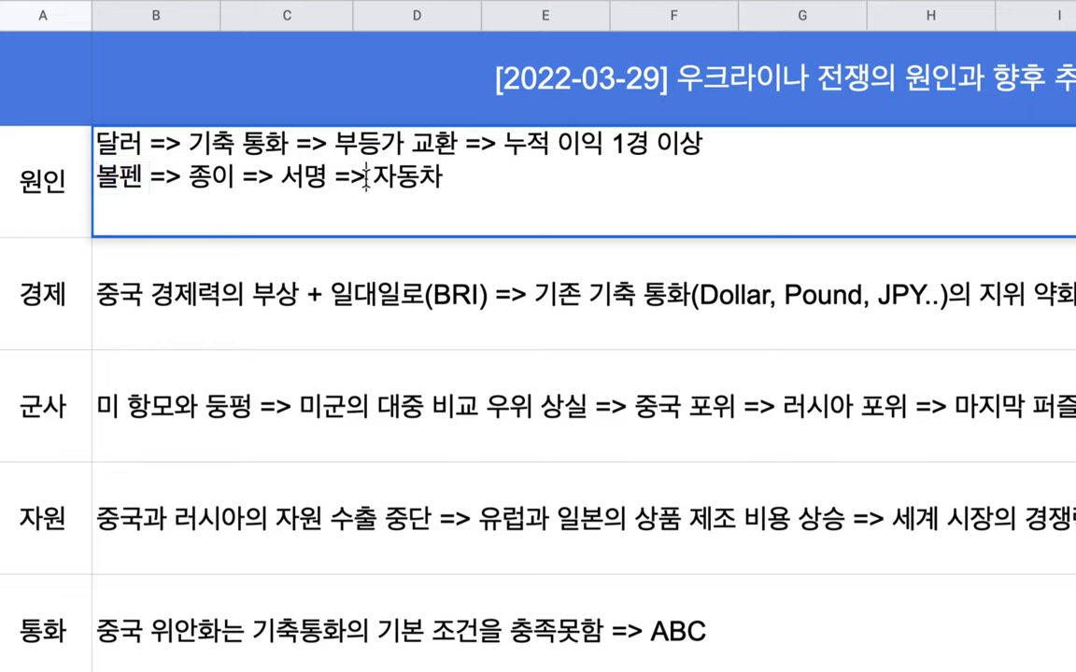
pyautogui.click(456, 178)
pyautogui.write(', 토지 게')
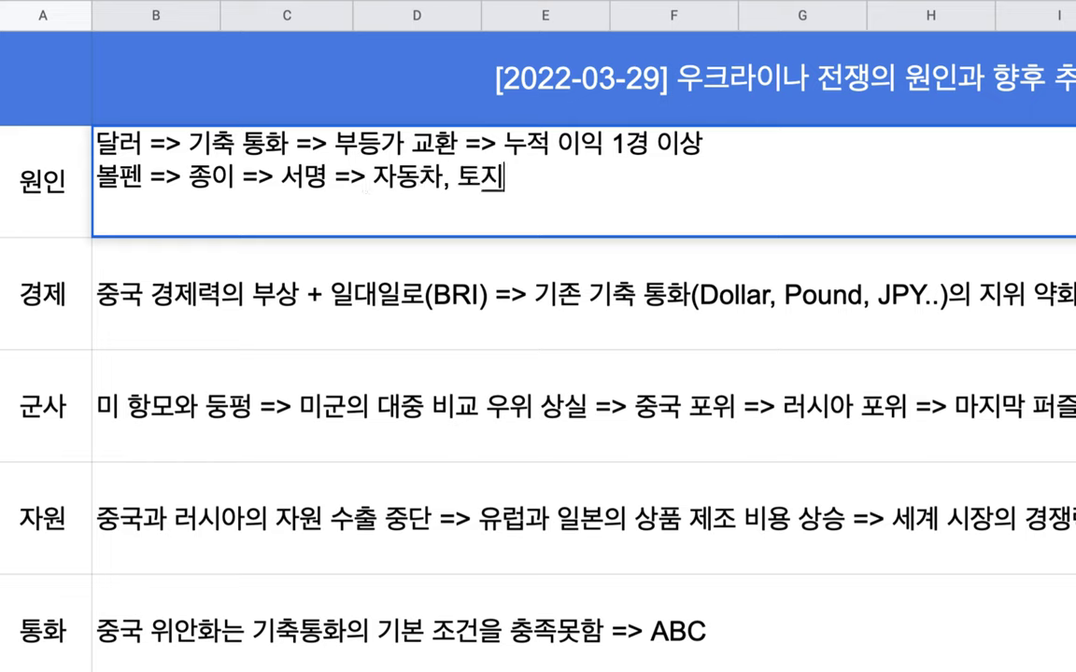
pyautogui.press('BackSpace')
pyautogui.press('BackSpace')
pyautogui.write(', 건물')
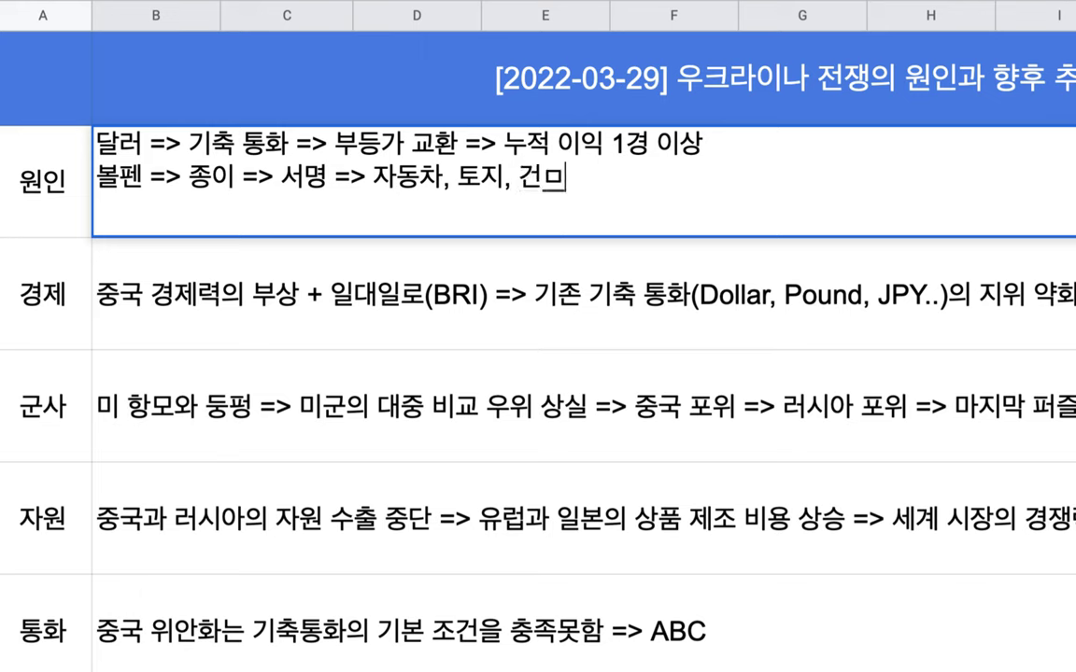
# Step: Highlight the 볼펜 => 종이 => 서명 line and the 누적 이익 1경 이상 part in the 원인 row's cell for emphasis
pyautogui.click(138, 175)
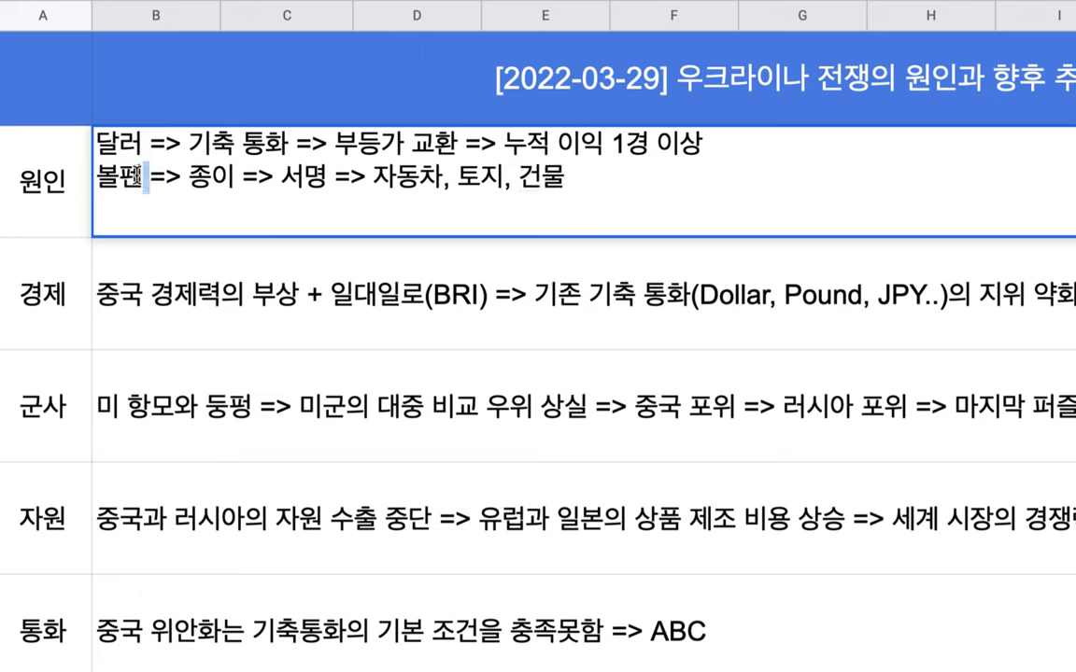
pyautogui.tripleClick(138, 176)
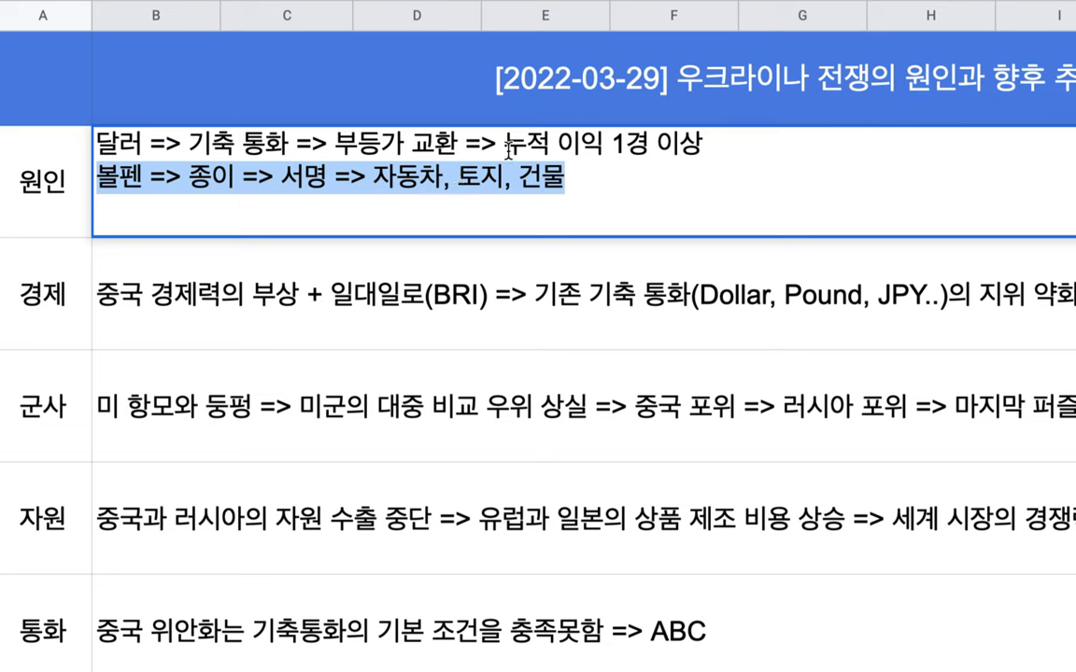
pyautogui.moveTo(506, 145); pyautogui.dragTo(689, 147)
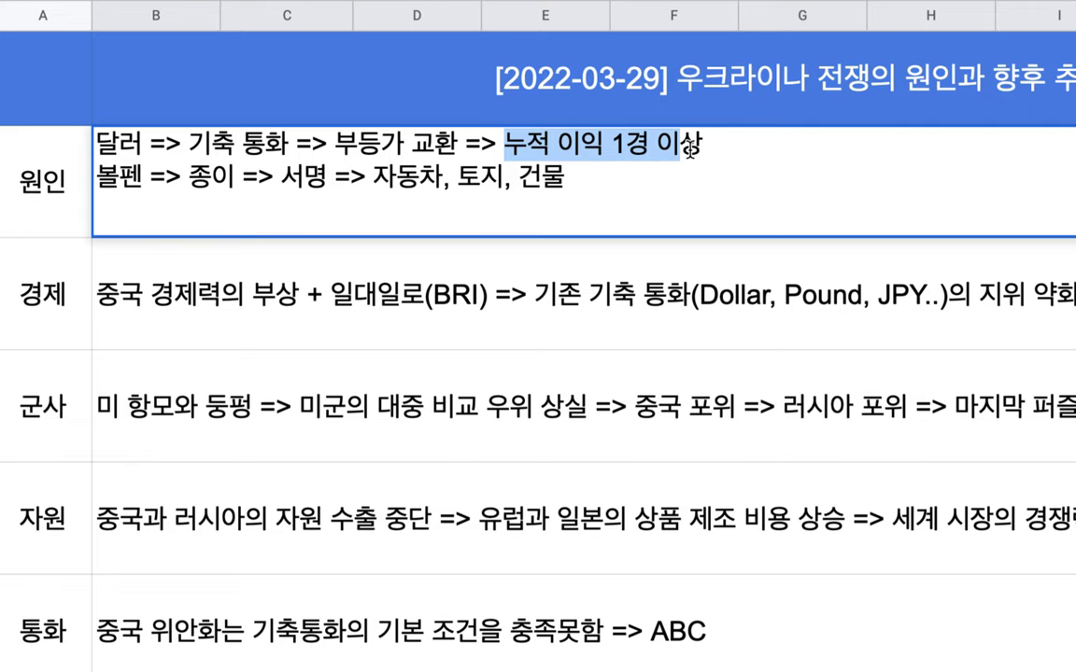
pyautogui.tripleClick(530, 177)
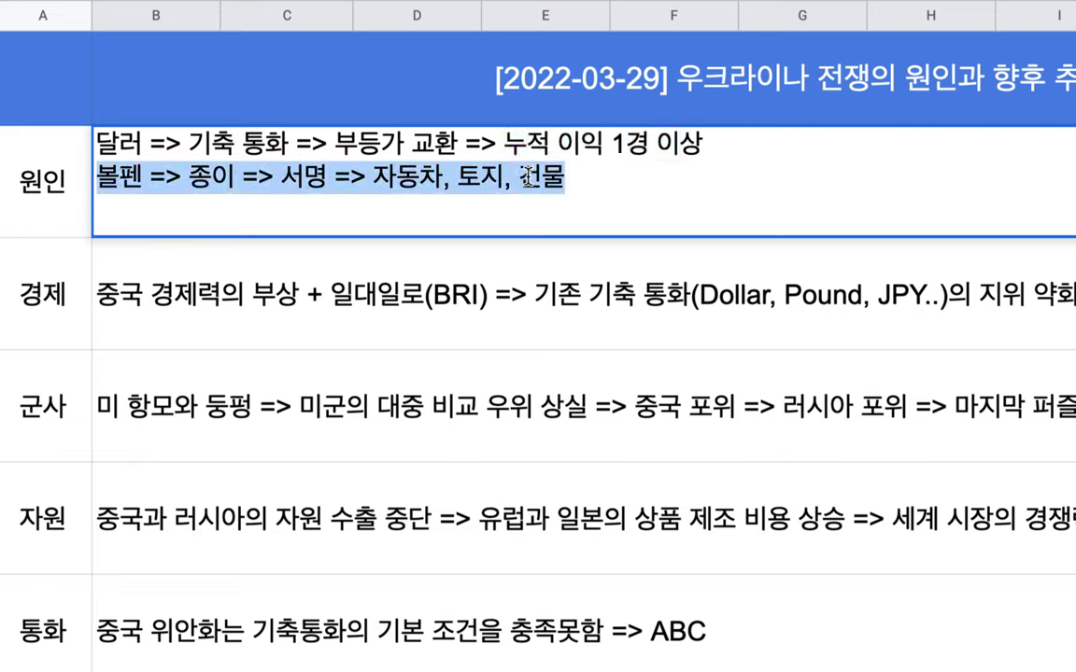
pyautogui.click(209, 177)
pyautogui.click(243, 177)
pyautogui.moveTo(245, 178); pyautogui.dragTo(110, 171)
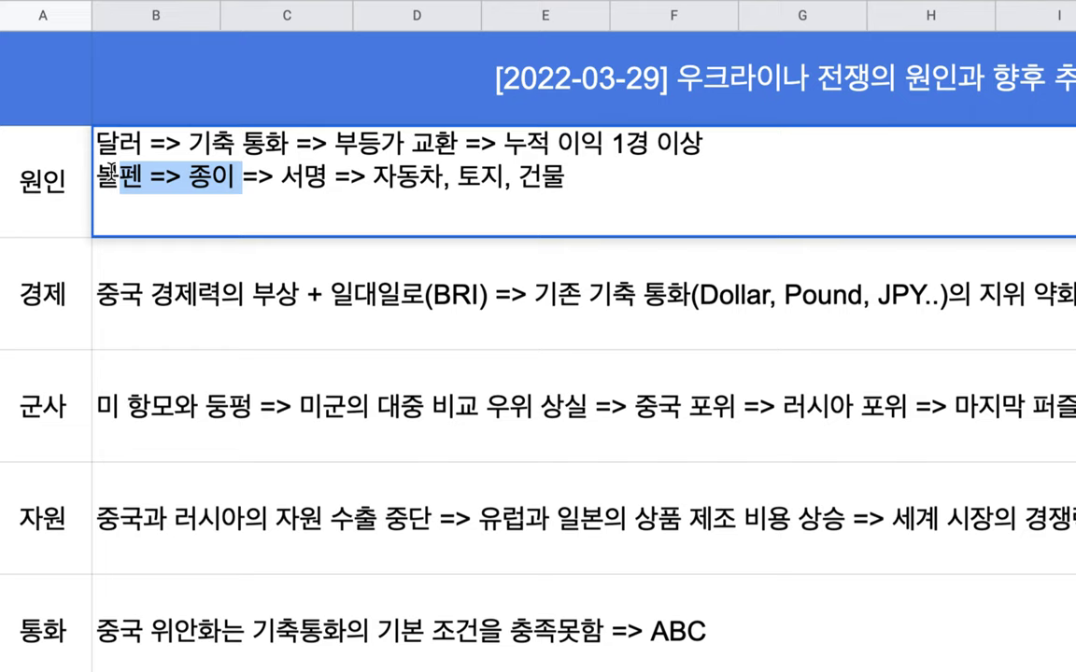
pyautogui.moveTo(617, 178); pyautogui.dragTo(120, 173)
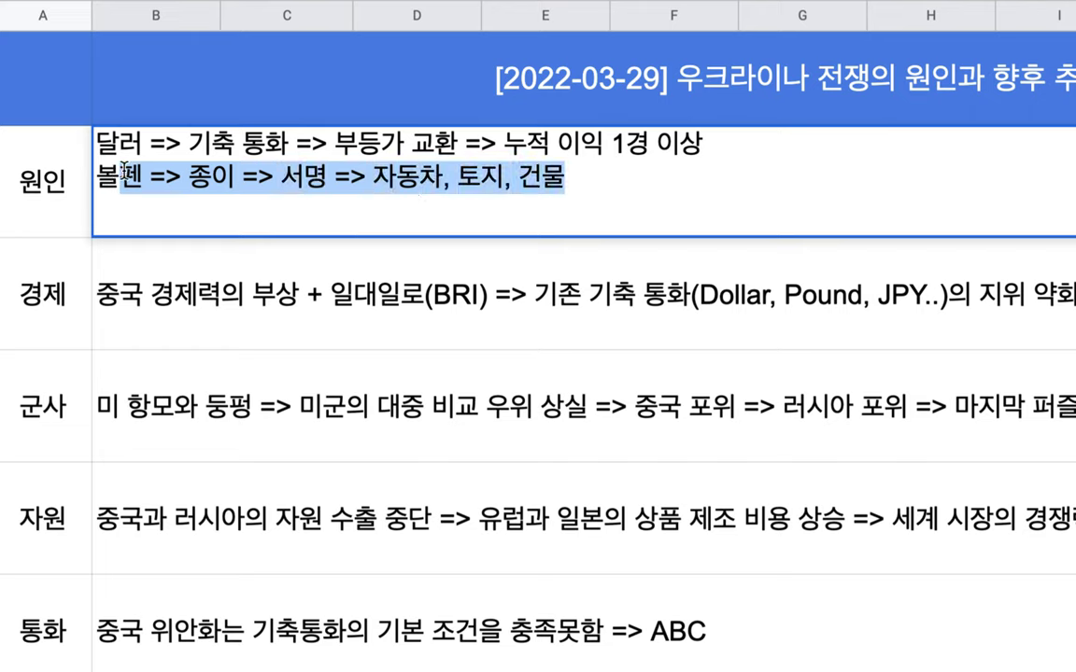
# Step: Open the 경제 row's text for editing, highlight 중국, and place the insertion point directly after BRI inside the parentheses
pyautogui.doubleClick(146, 308)
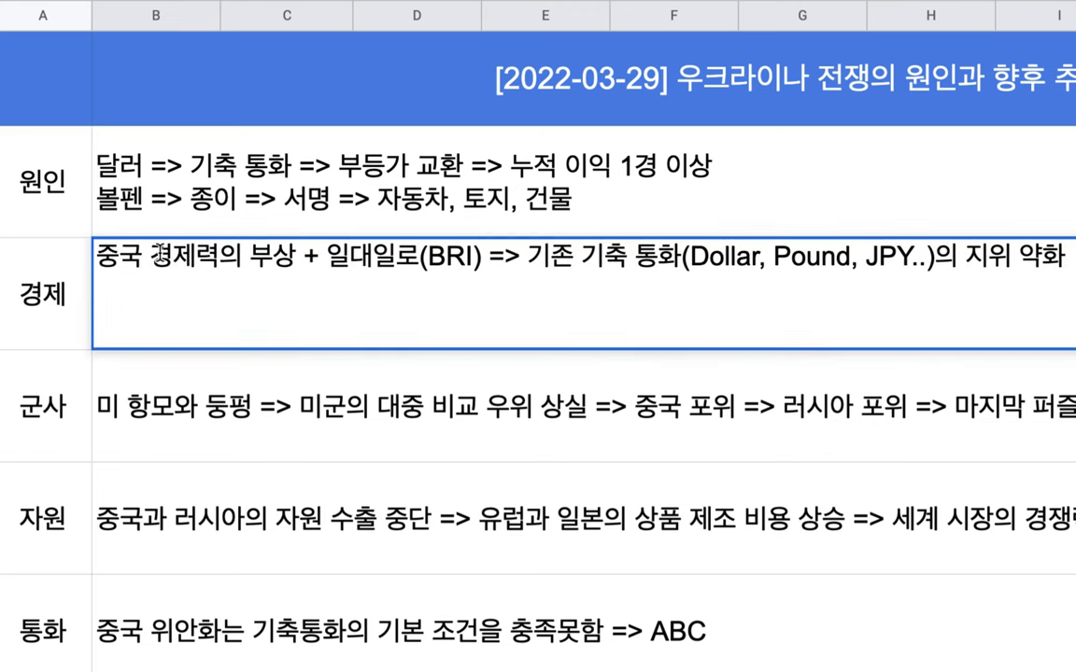
pyautogui.moveTo(148, 254); pyautogui.dragTo(101, 254)
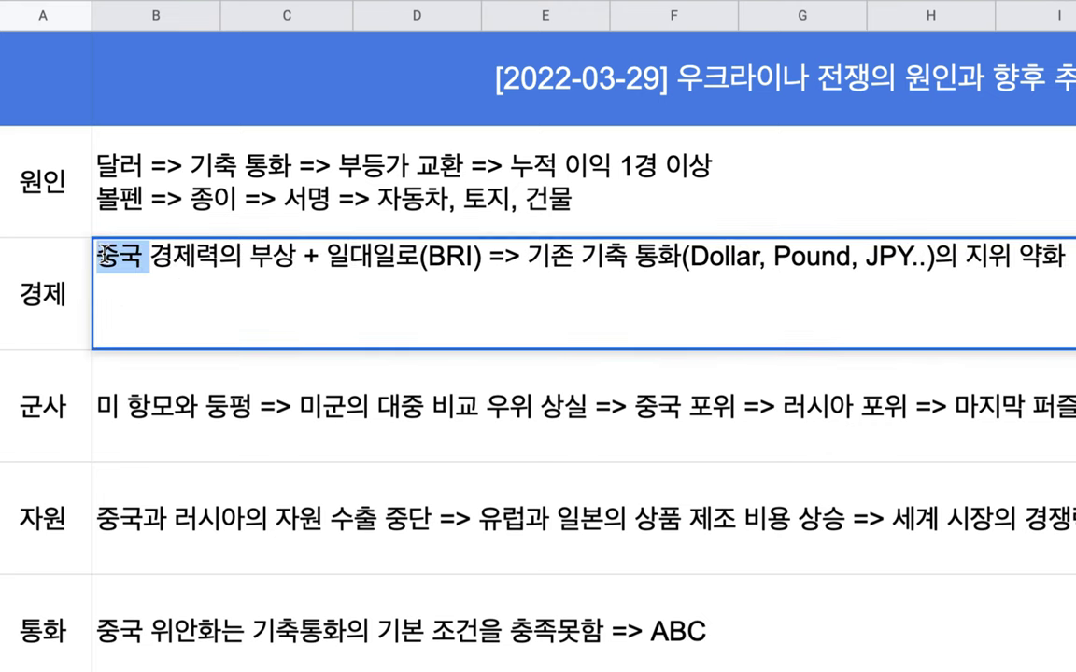
pyautogui.click(449, 259)
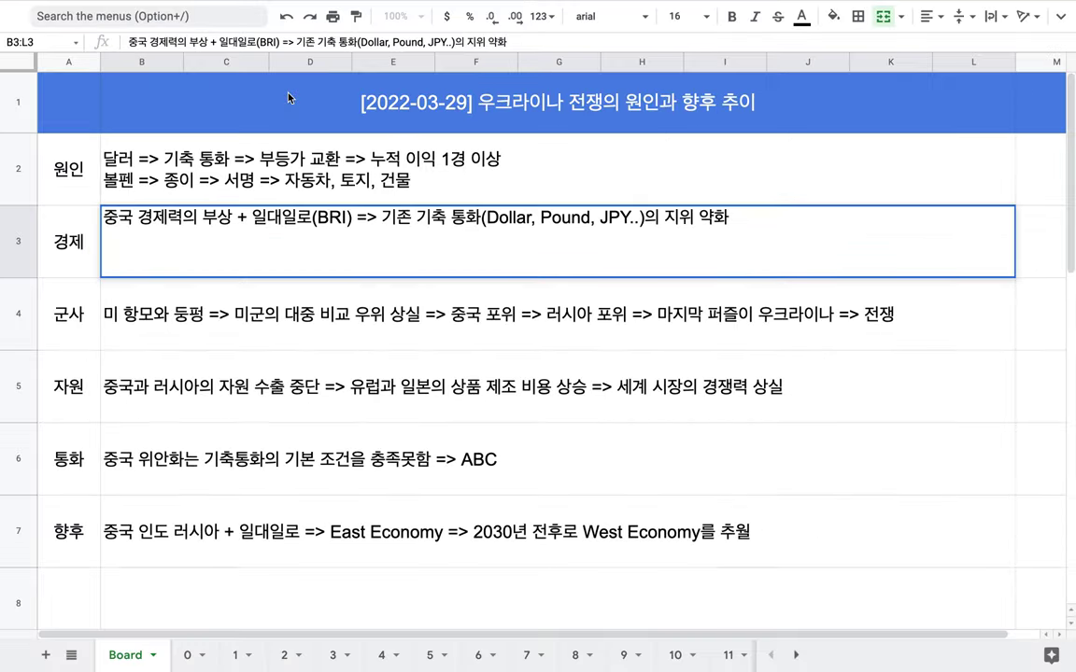
# Step: Search Google in a new browser tab for "how many nations involved one belt one road" and highlight the country count in the answer
pyautogui.moveTo(152, 5)
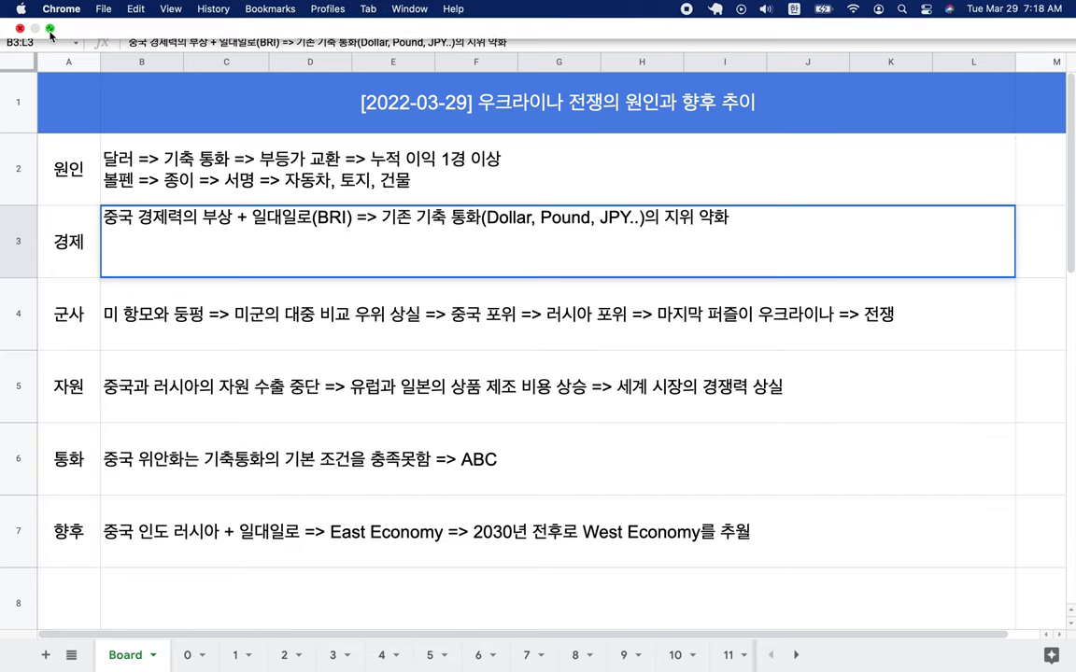
pyautogui.press('super+t')
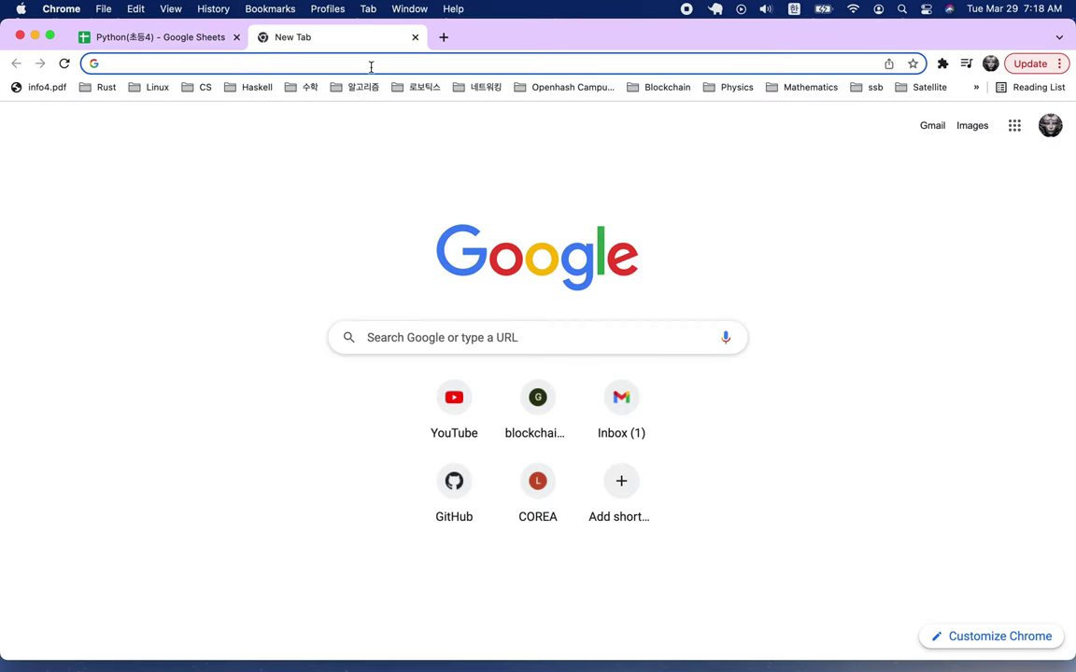
pyautogui.click(371, 65)
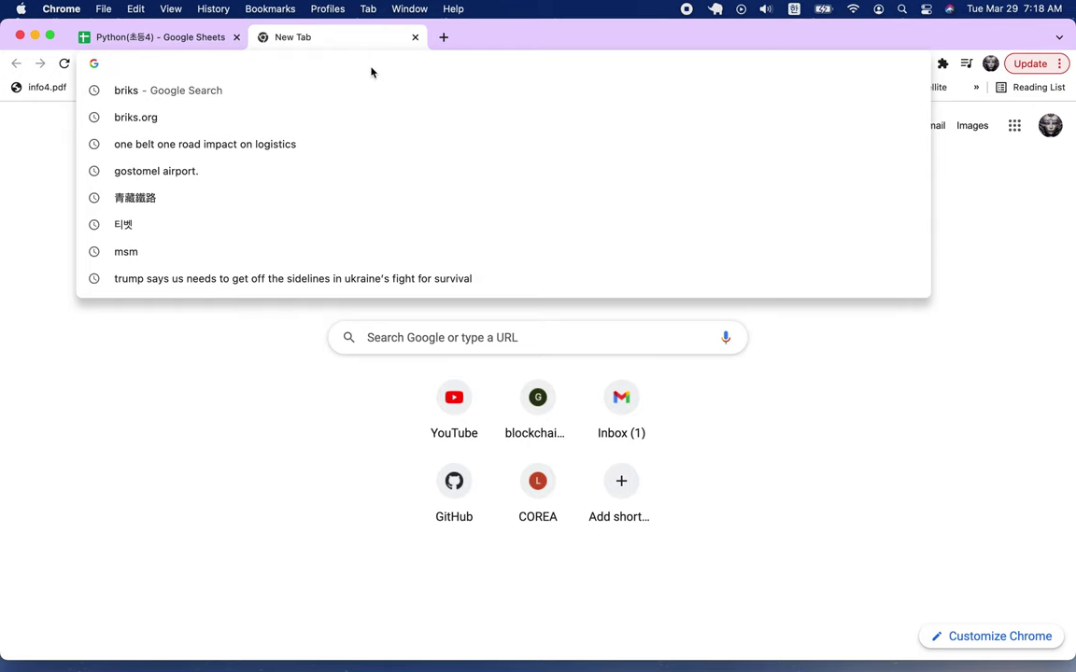
pyautogui.write('ㅙㅈ')
pyautogui.press('BackSpace')
pyautogui.press('BackSpace')
pyautogui.hotkey('ctrl', 'space')
pyautogui.write('ho')
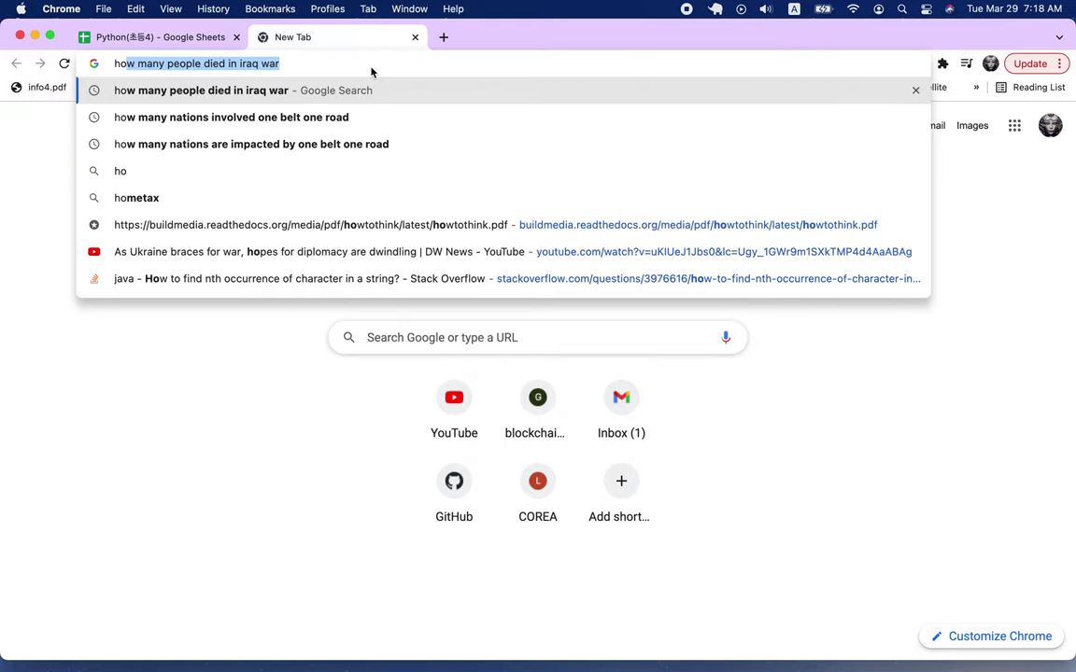
pyautogui.write('w mam')
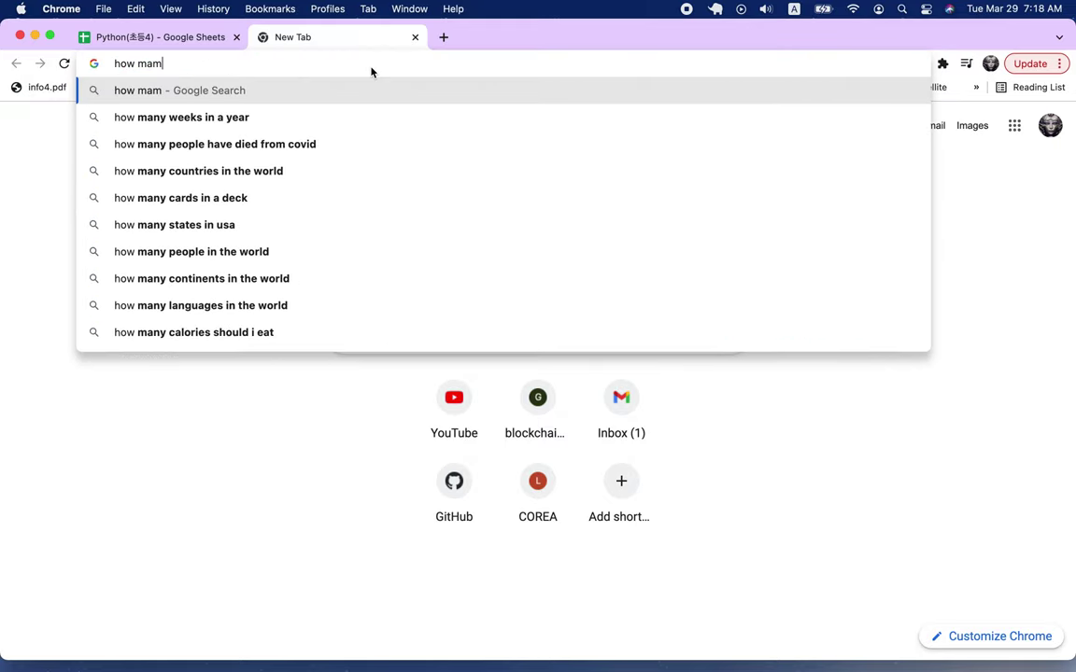
pyautogui.press('BackSpace')
pyautogui.write('ny nations')
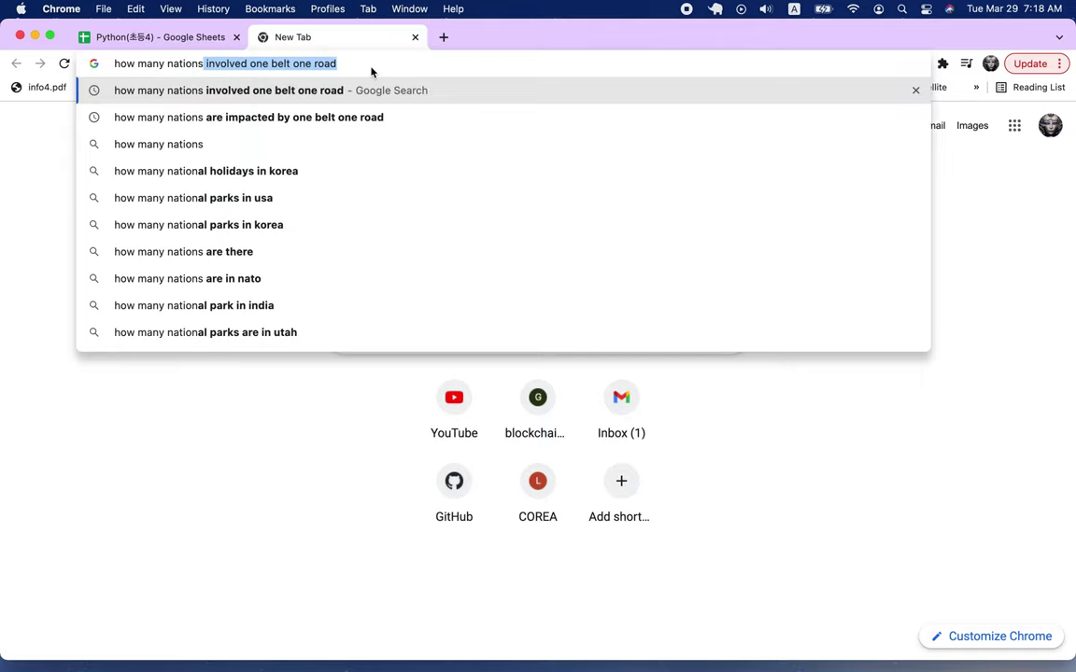
pyautogui.press('Return')
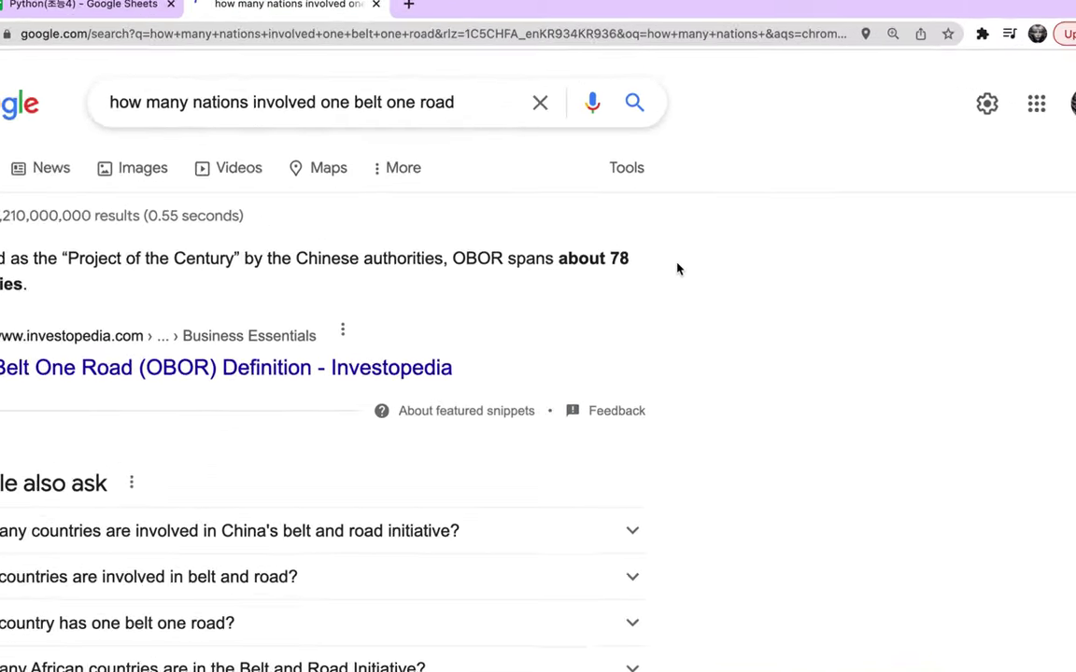
pyautogui.moveTo(606, 258); pyautogui.dragTo(647, 261)
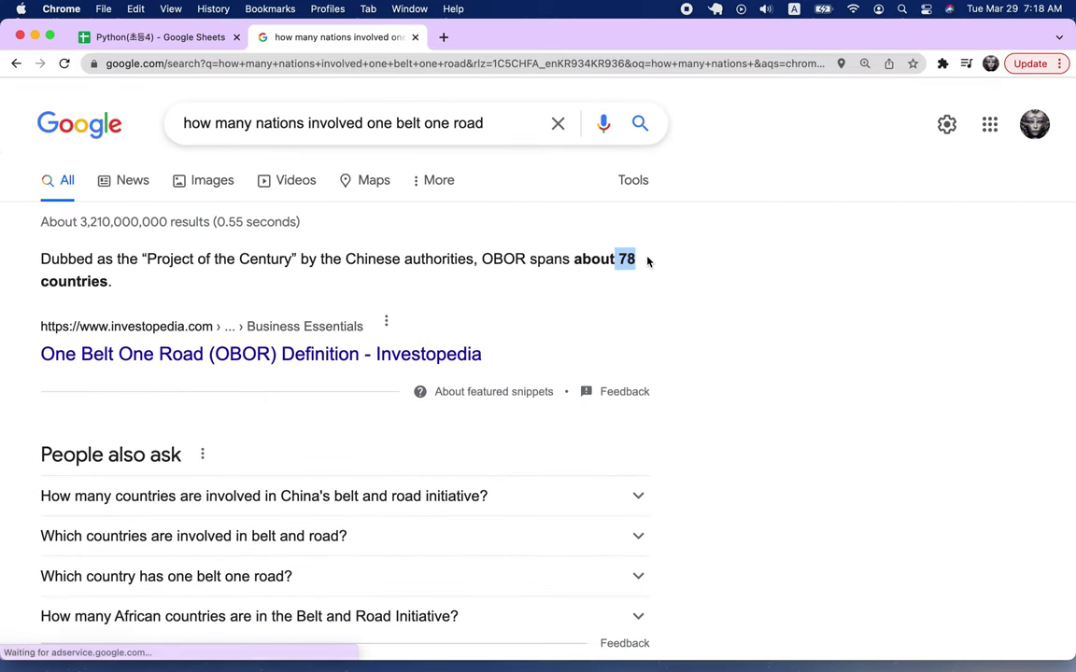
# Step: Return to the spreadsheet and insert " - 100개 국가" directly after BRI in the 경제 row's text
pyautogui.click(191, 37)
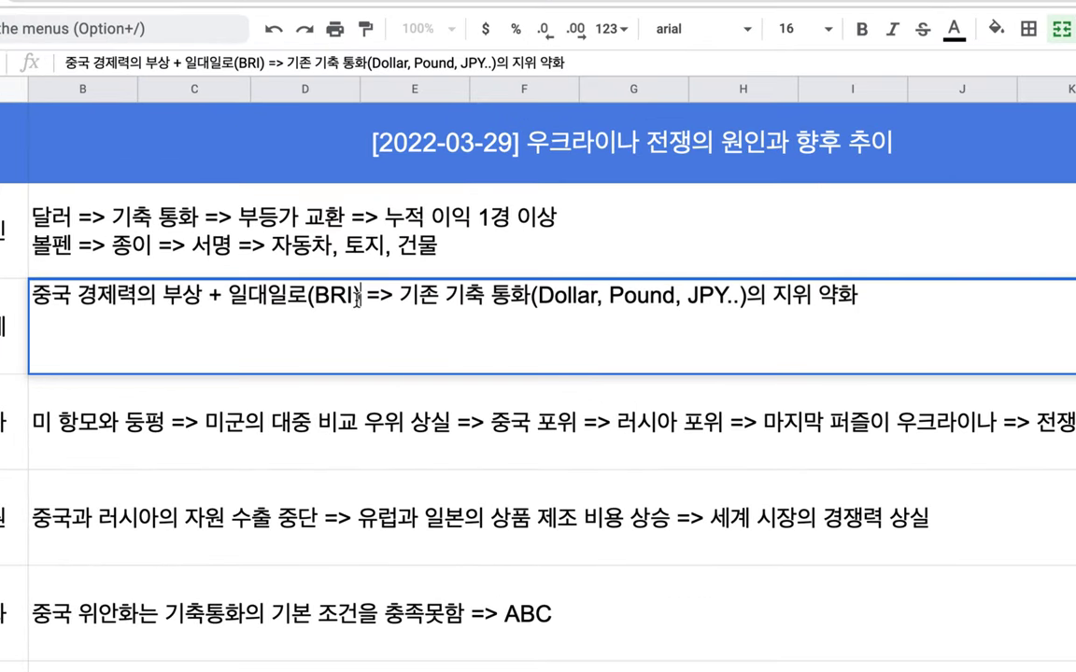
pyautogui.write('-')
pyautogui.write(' 100대')
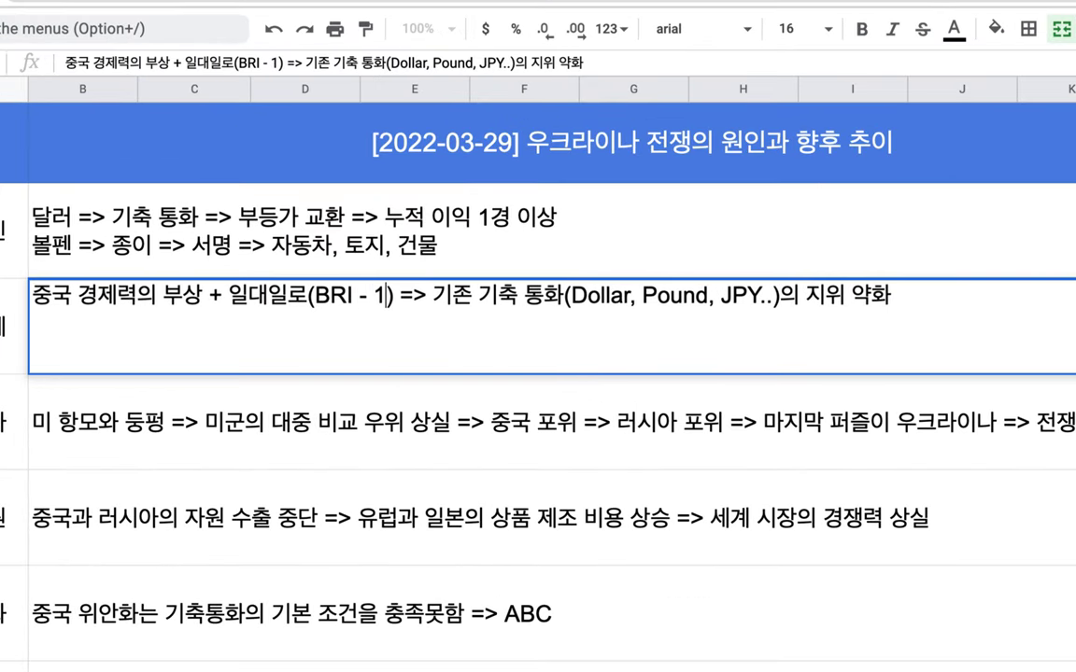
pyautogui.press('BackSpace')
pyautogui.press('BackSpace')
pyautogui.write('개 국ㄱ')
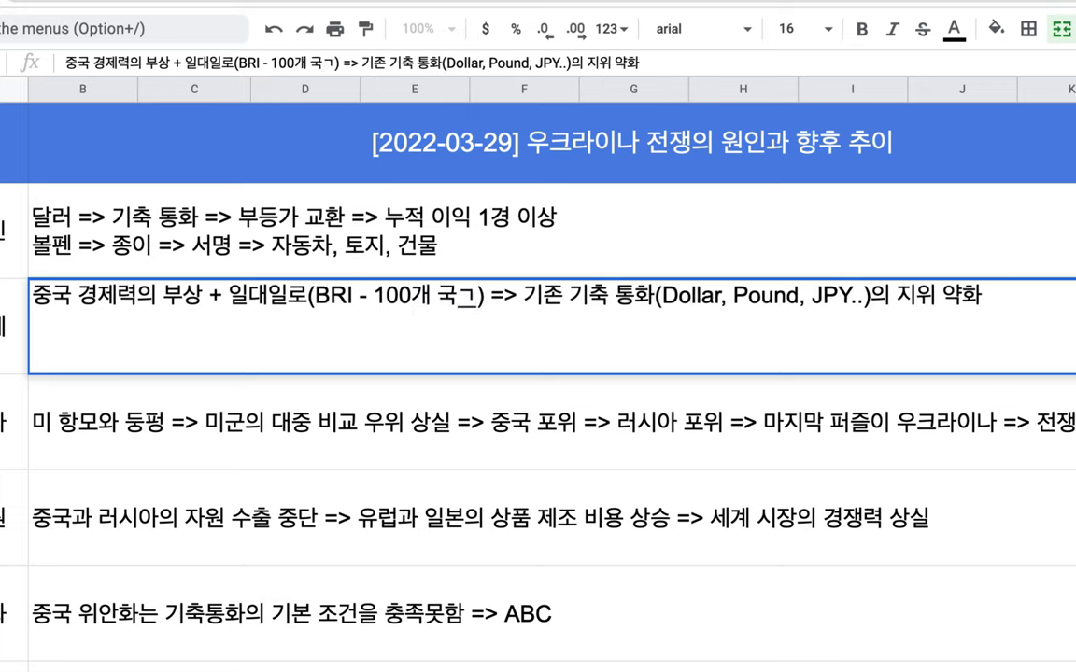
pyautogui.write('ㅏ')
pyautogui.click(211, 262)
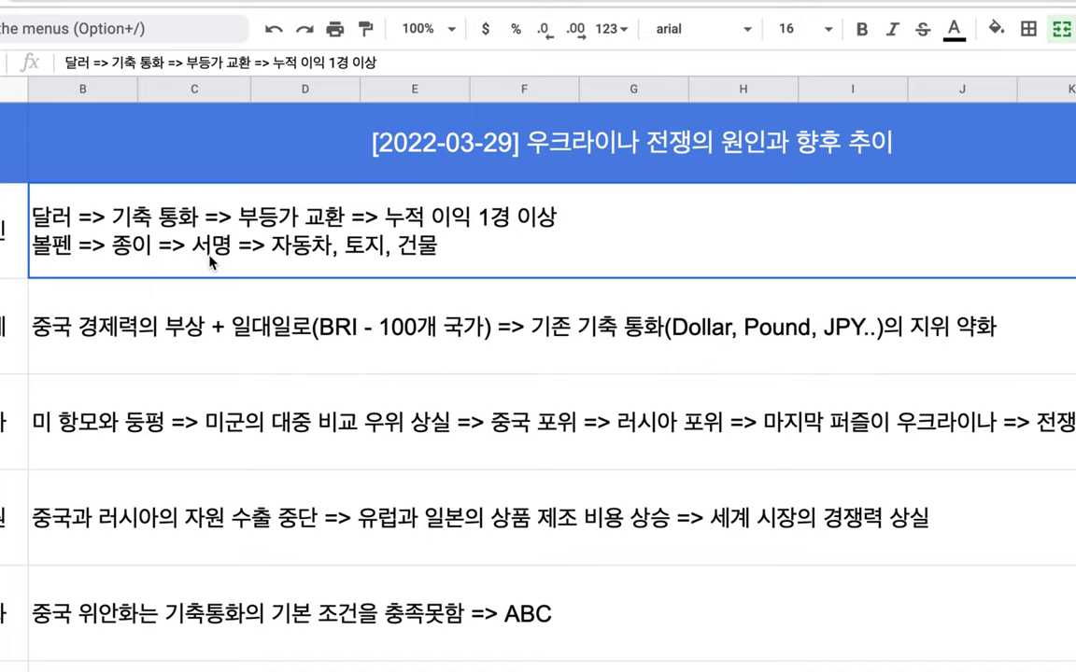
# Step: Highlight 100개 국가 in the 경제 row's text, and reopen the 원인 row's cell for editing
pyautogui.doubleClick(376, 327)
pyautogui.moveTo(372, 297); pyautogui.dragTo(470, 297)
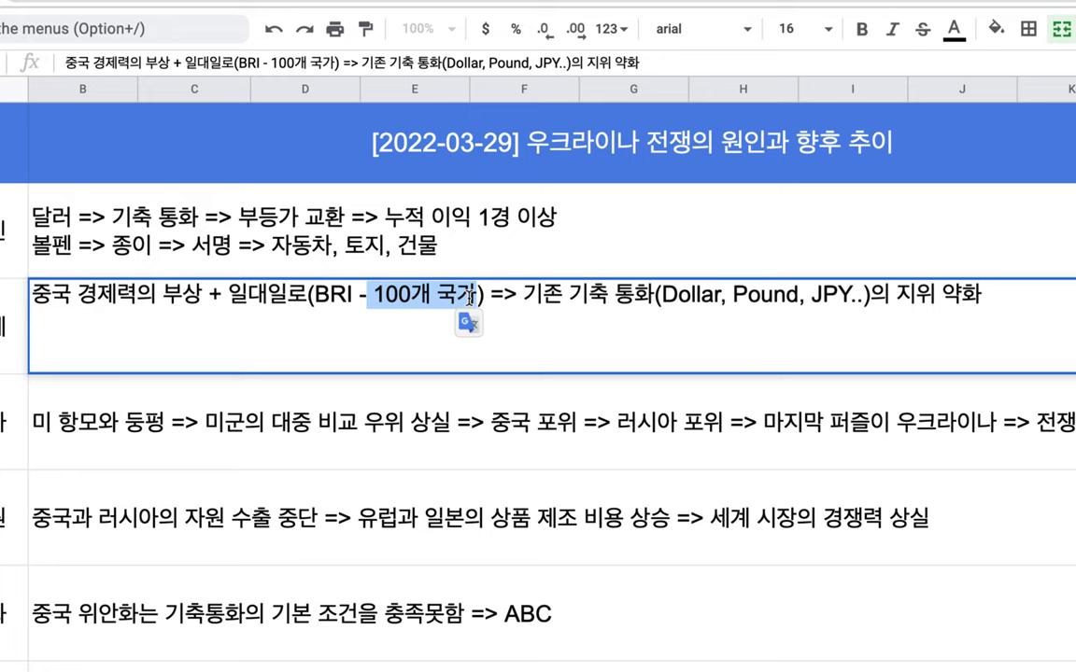
pyautogui.click(325, 258)
pyautogui.doubleClick(315, 243)
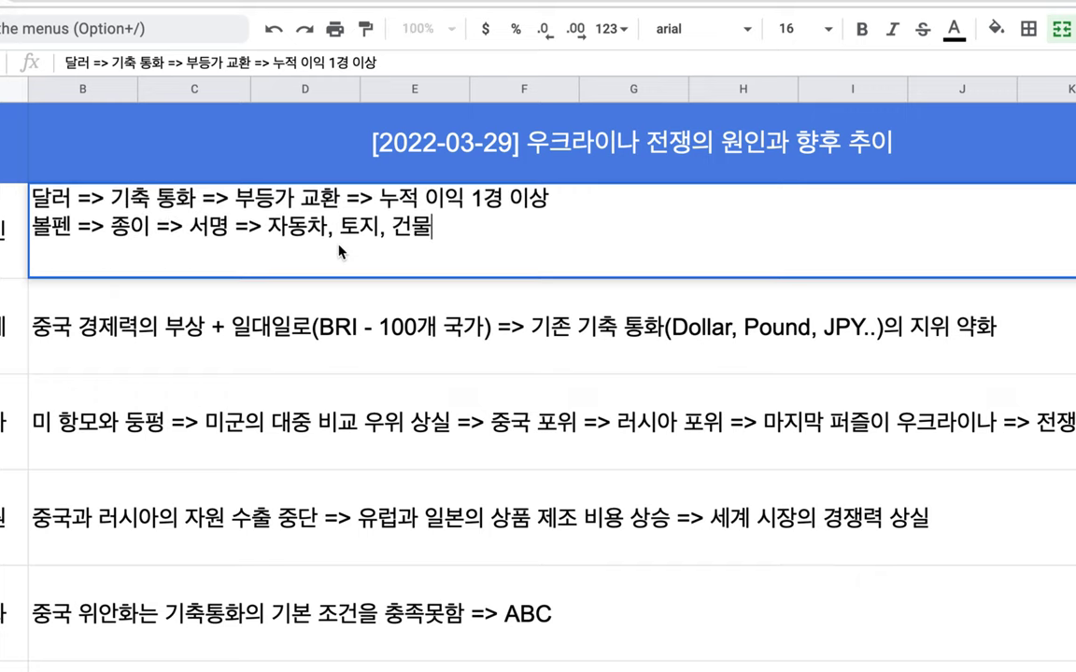